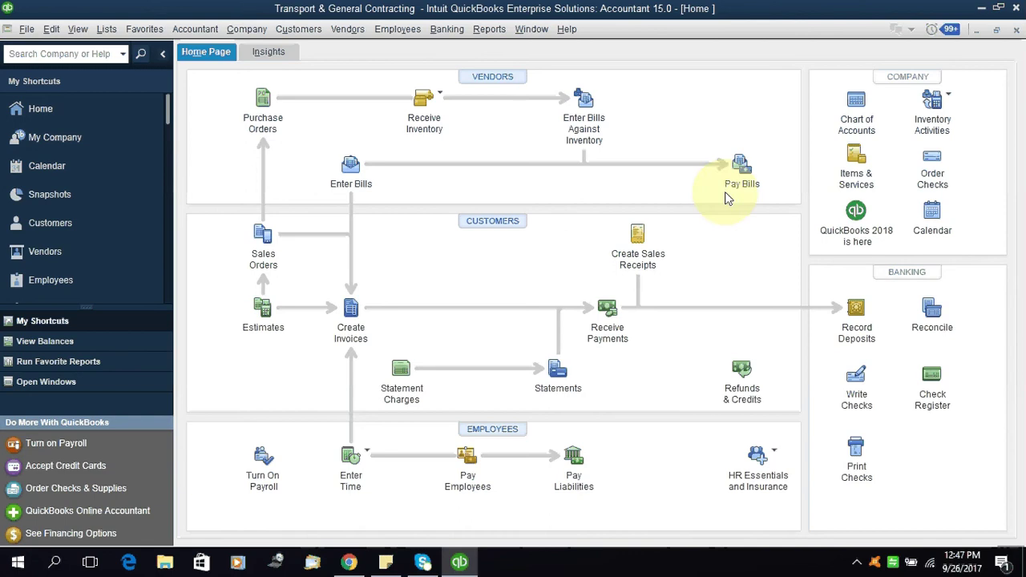
# Step: Collapse the My Shortcuts sidebar beside the Home Page
pyautogui.click(168, 53)
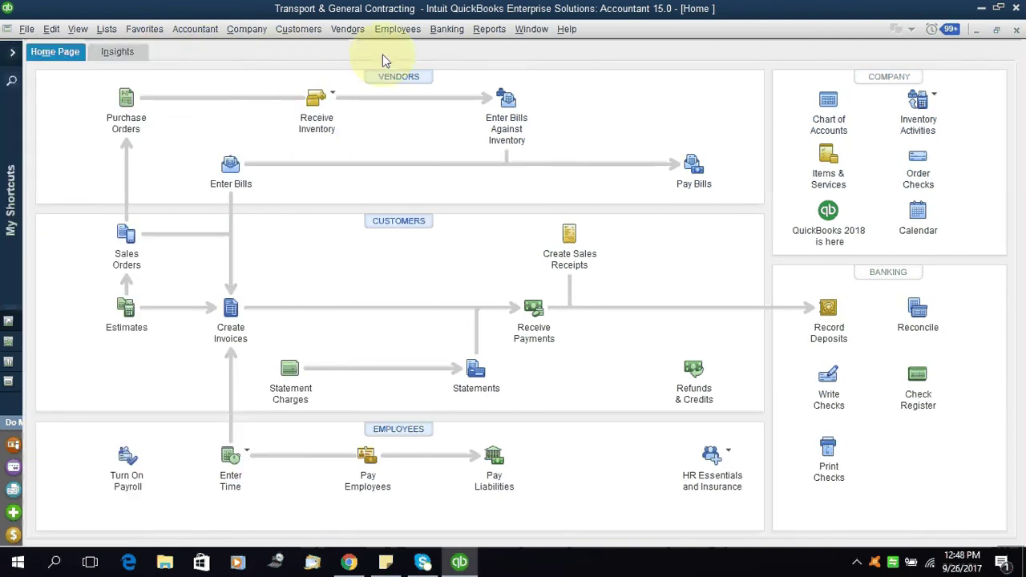
pyautogui.click(356, 31)
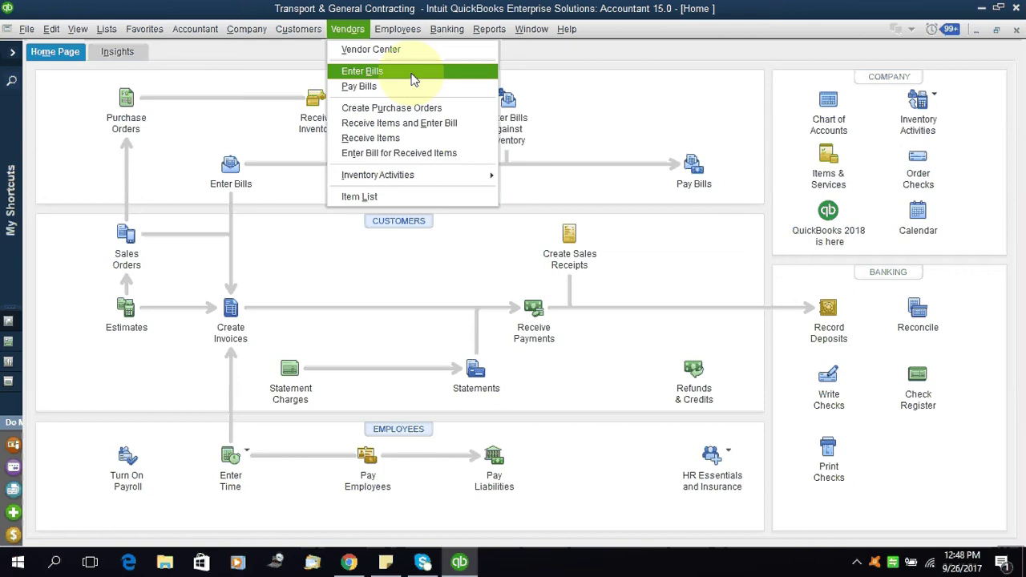
pyautogui.click(412, 77)
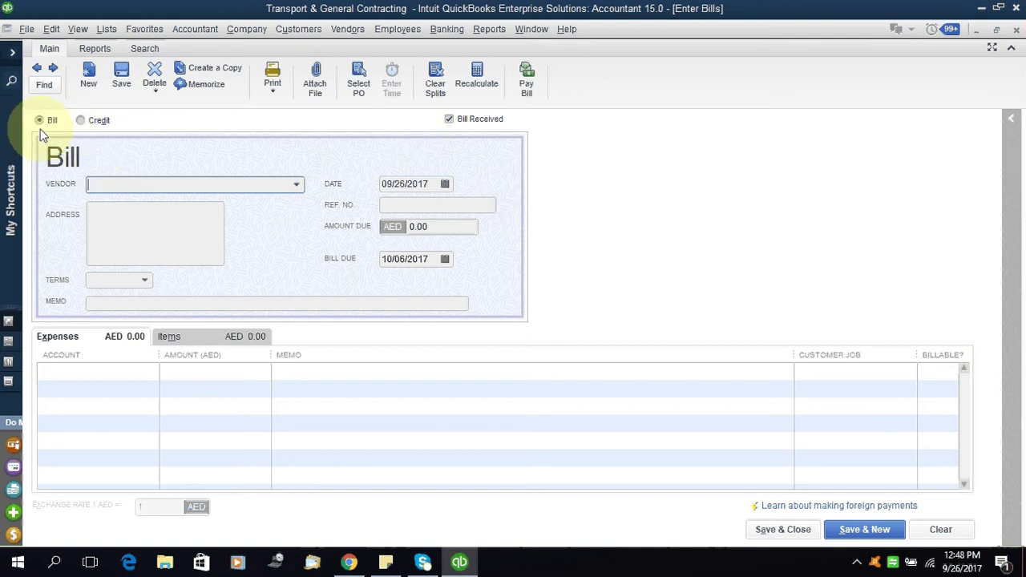
pyautogui.click(87, 126)
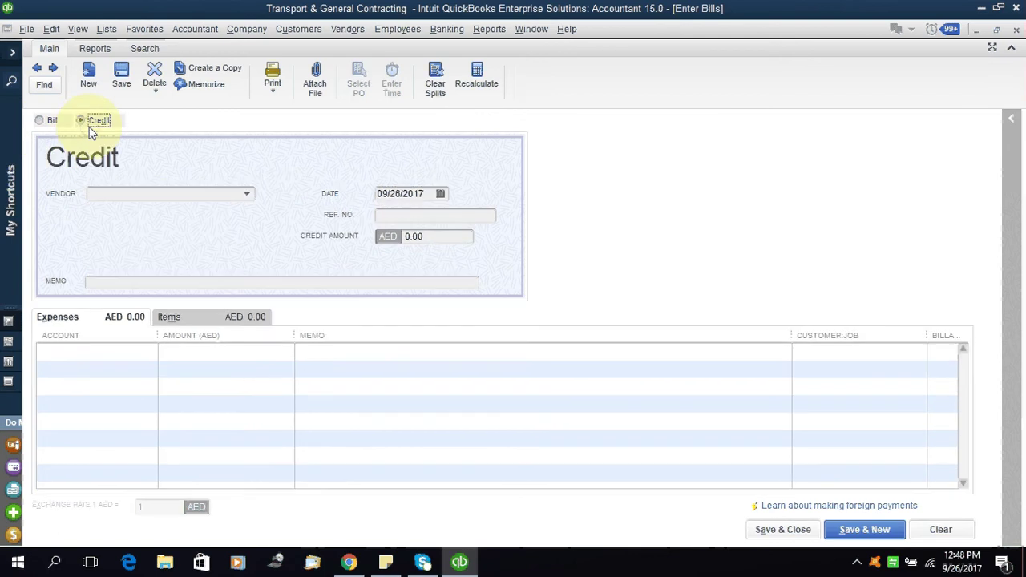
pyautogui.click(59, 122)
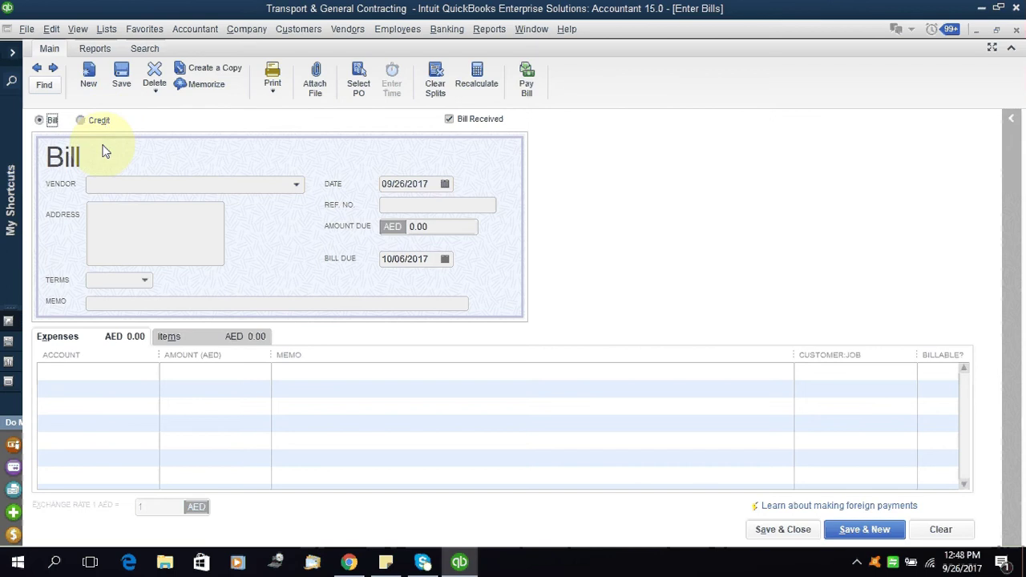
pyautogui.press('Escape')
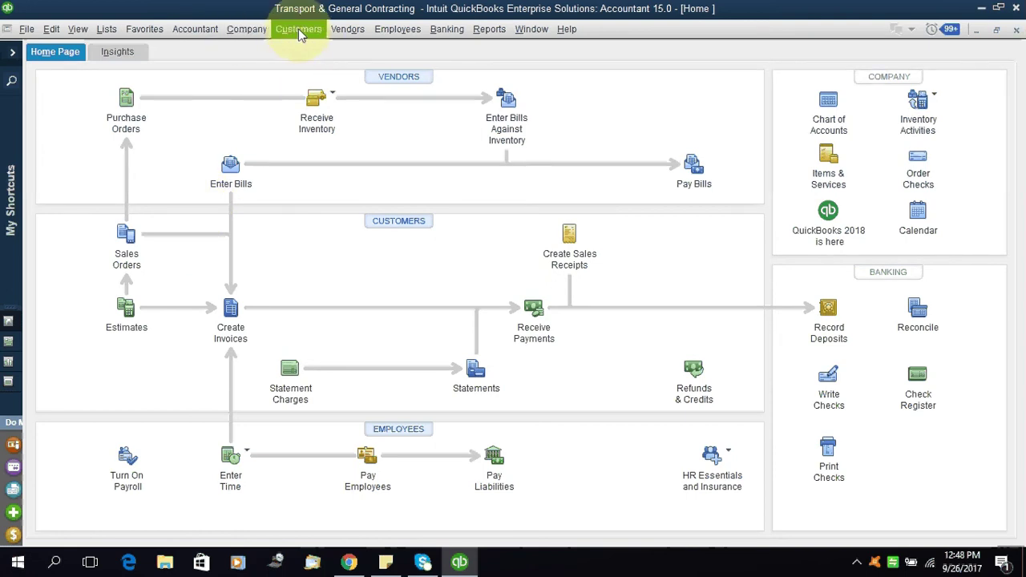
# Step: Open a blank vendor bill entry form and switch it from Bill to Credit
pyautogui.click(347, 29)
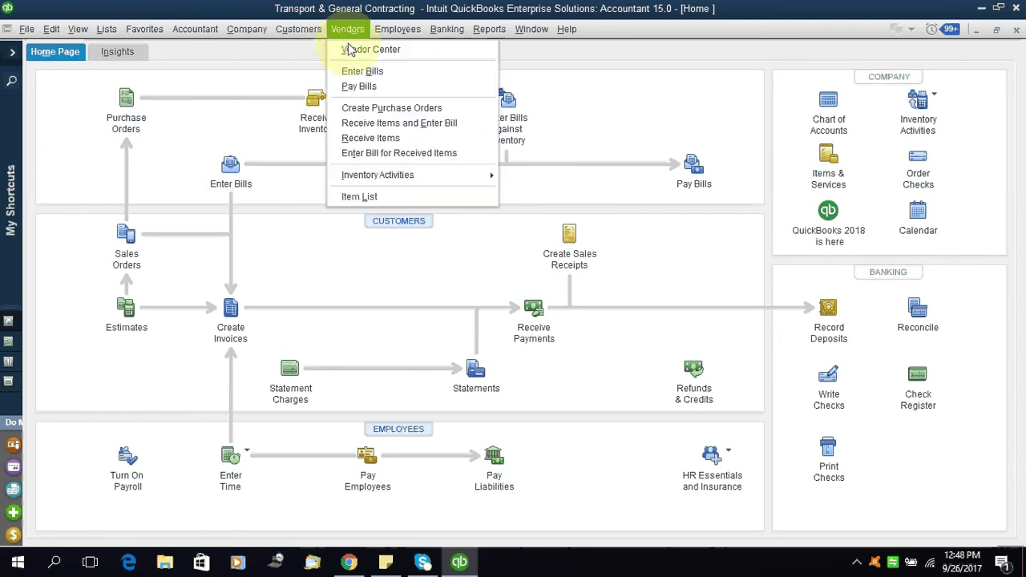
pyautogui.click(381, 74)
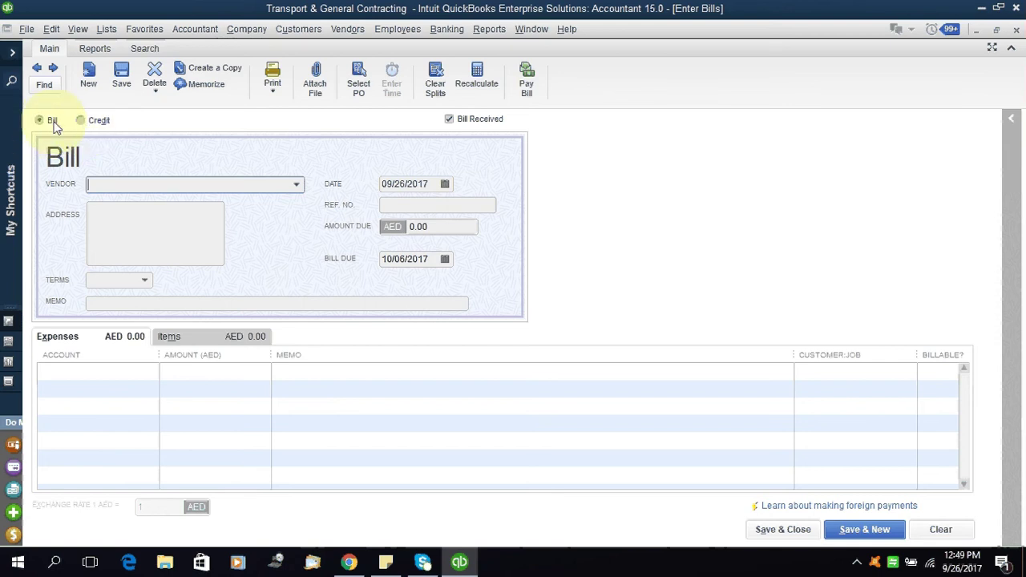
pyautogui.click(79, 121)
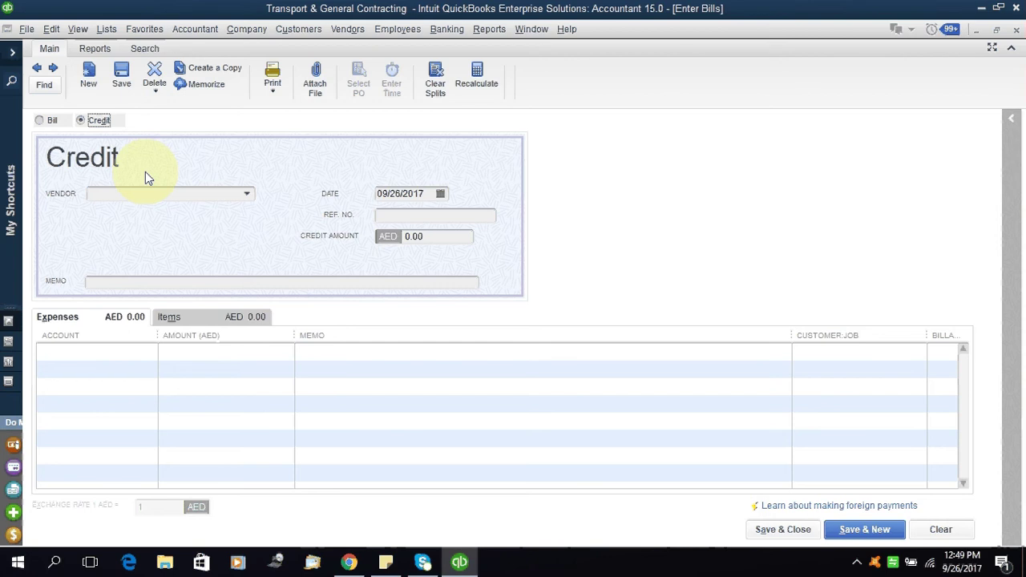
# Step: Choose Dahbashi Trading EST. as the vendor for the credit
pyautogui.click(164, 192)
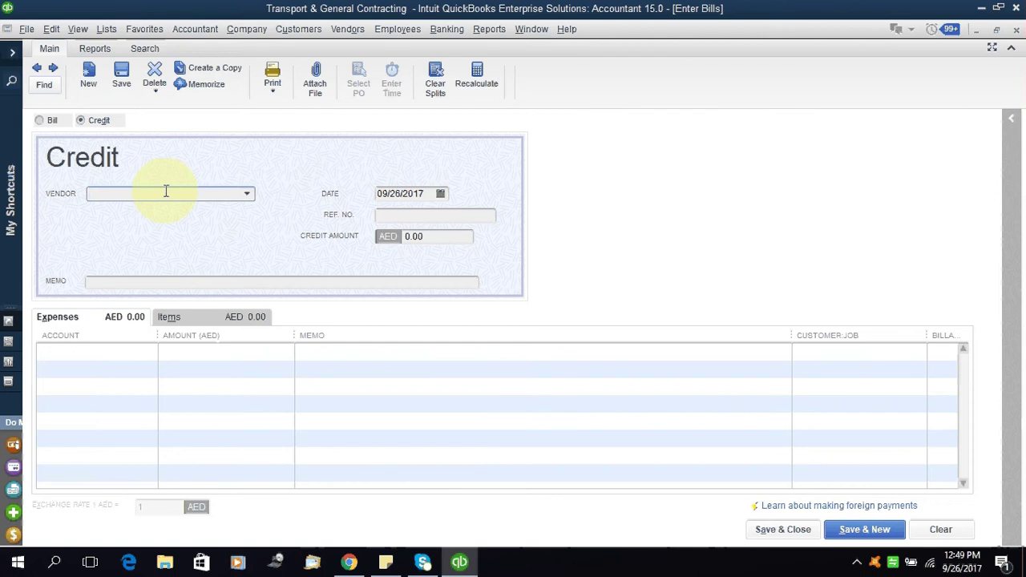
pyautogui.press('Down')
pyautogui.write('D')
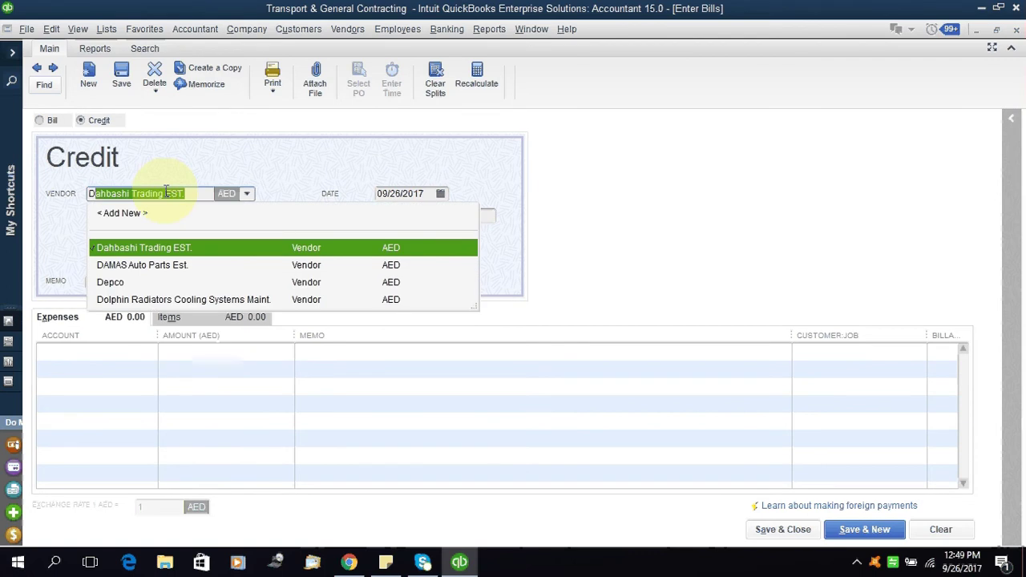
pyautogui.press('Tab')
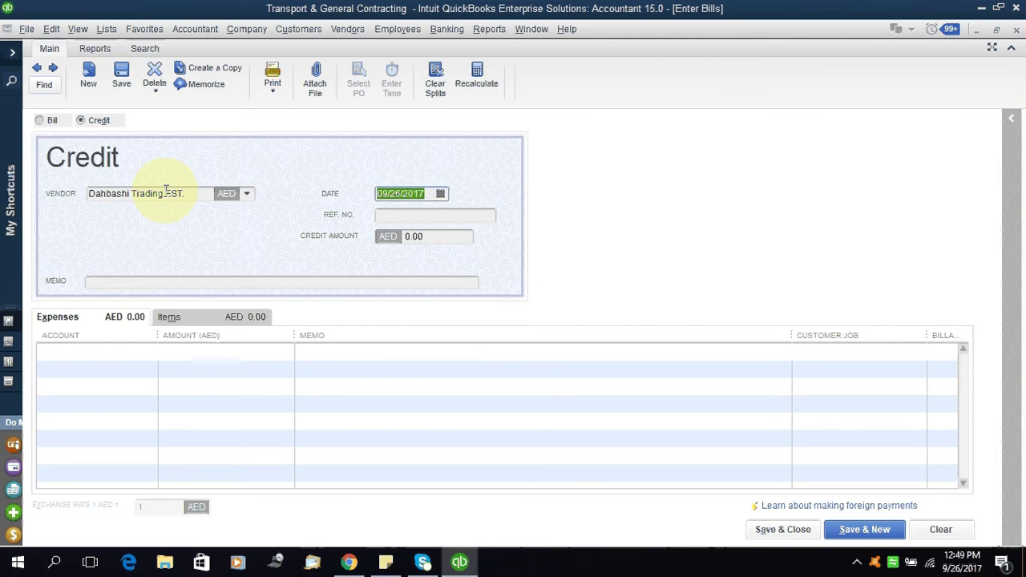
# Step: Set the credit's date to 03/16/2016
pyautogui.click(440, 193)
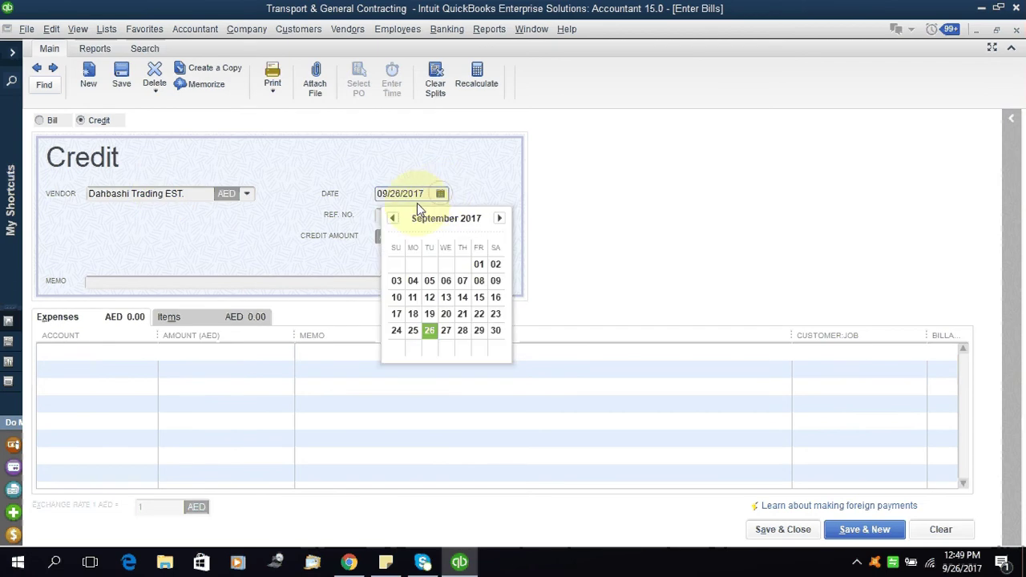
pyautogui.click(467, 172)
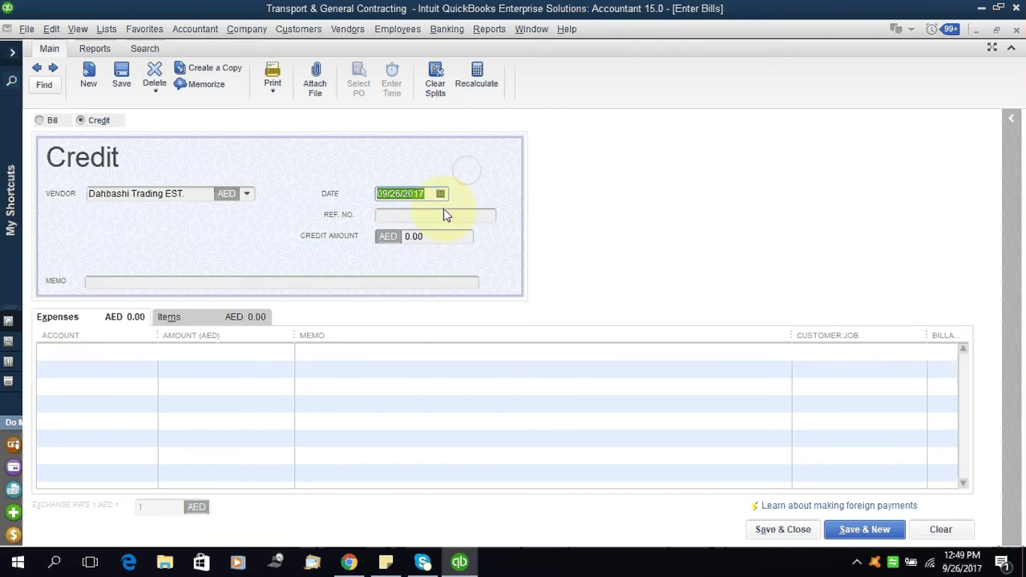
pyautogui.click(423, 196)
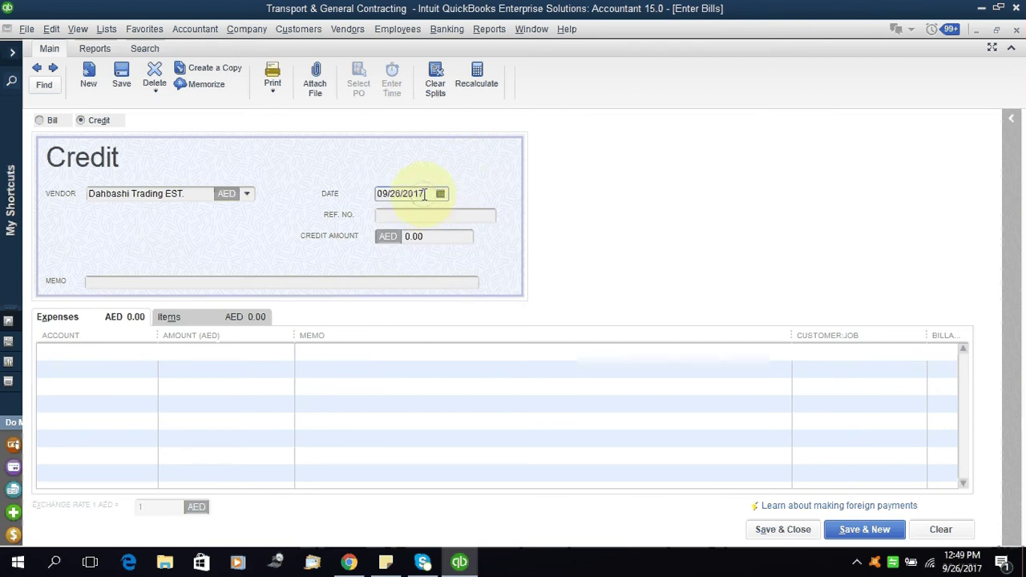
pyautogui.press('BackSpace')
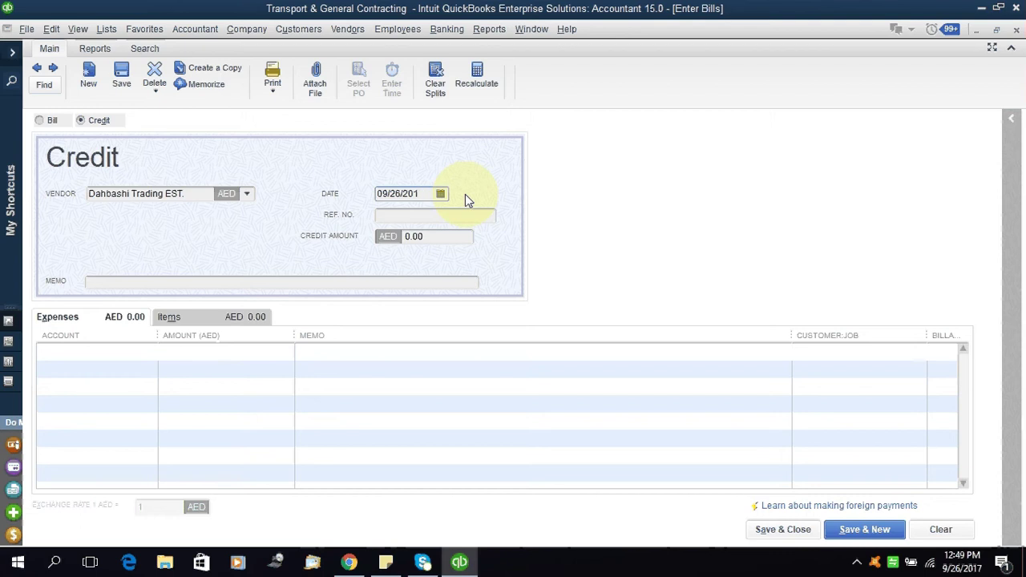
pyautogui.write('6')
pyautogui.click(400, 193)
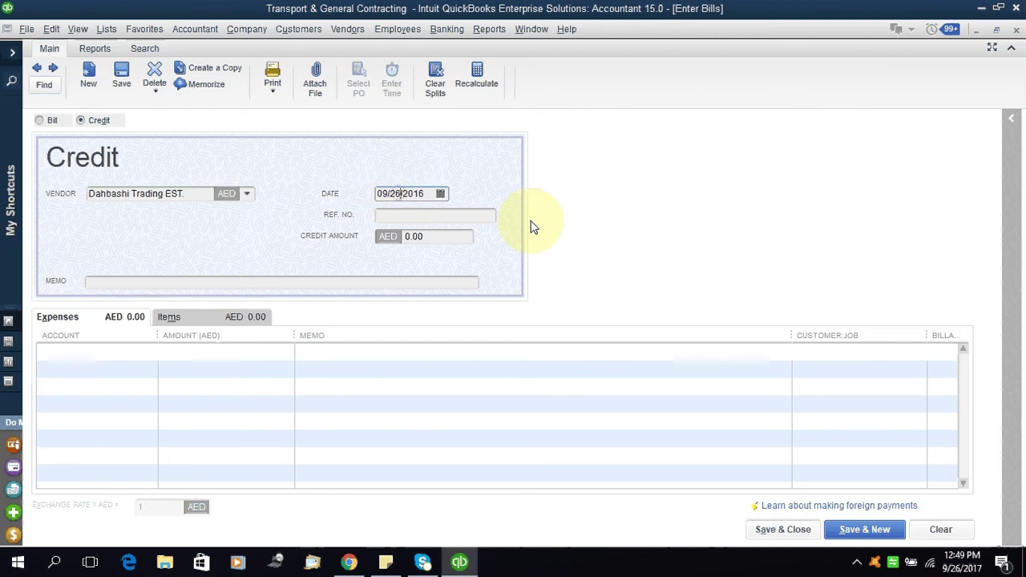
pyautogui.press('BackSpace')
pyautogui.press('BackSpace')
pyautogui.press('BackSpace')
pyautogui.write('16')
pyautogui.press('Left')
pyautogui.press('Left')
pyautogui.press('BackSpace')
pyautogui.write('3')
# Step: Enter 2323 as the credit's reference number
pyautogui.click(448, 218)
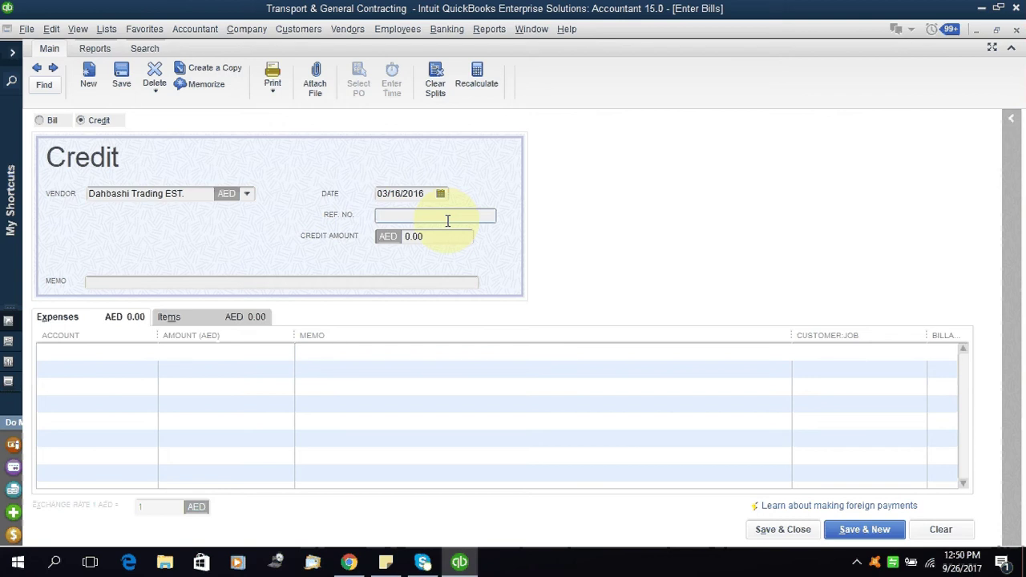
pyautogui.write('2323')
pyautogui.press('Tab')
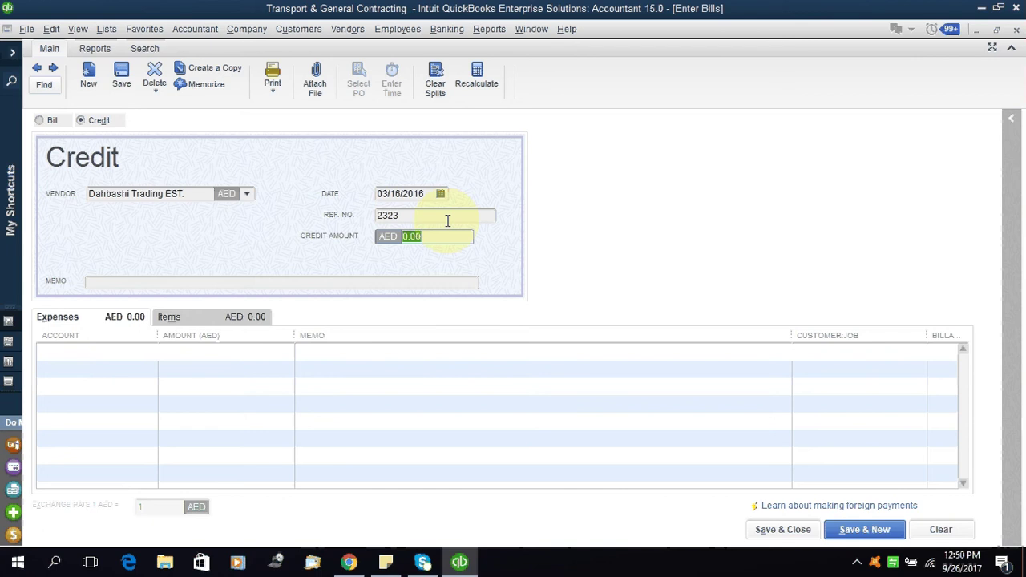
# Step: Examine the accounts available for the first expense line of the credit, leaving the line empty
pyautogui.press('Tab')
pyautogui.press('Tab')
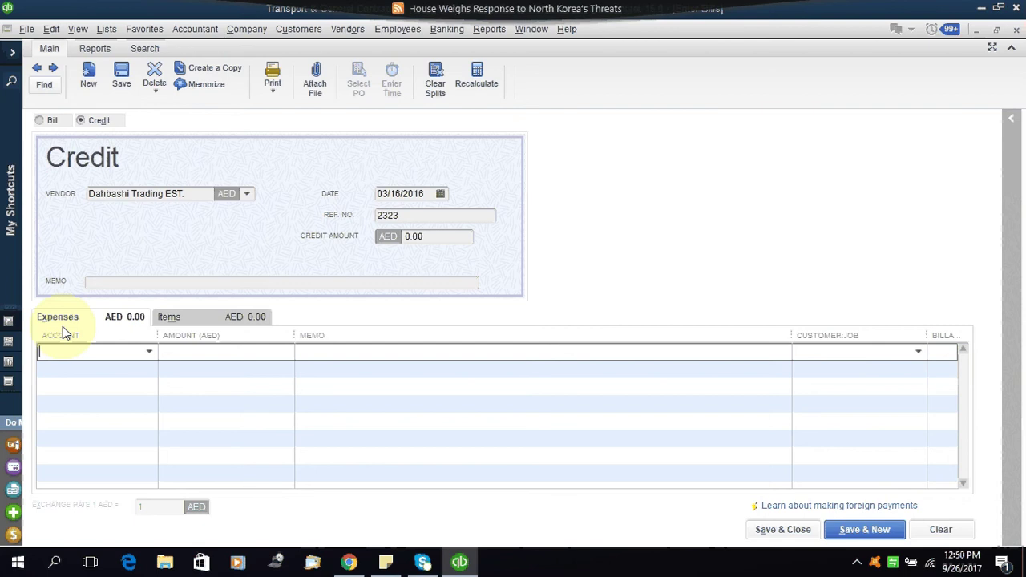
pyautogui.write('F')
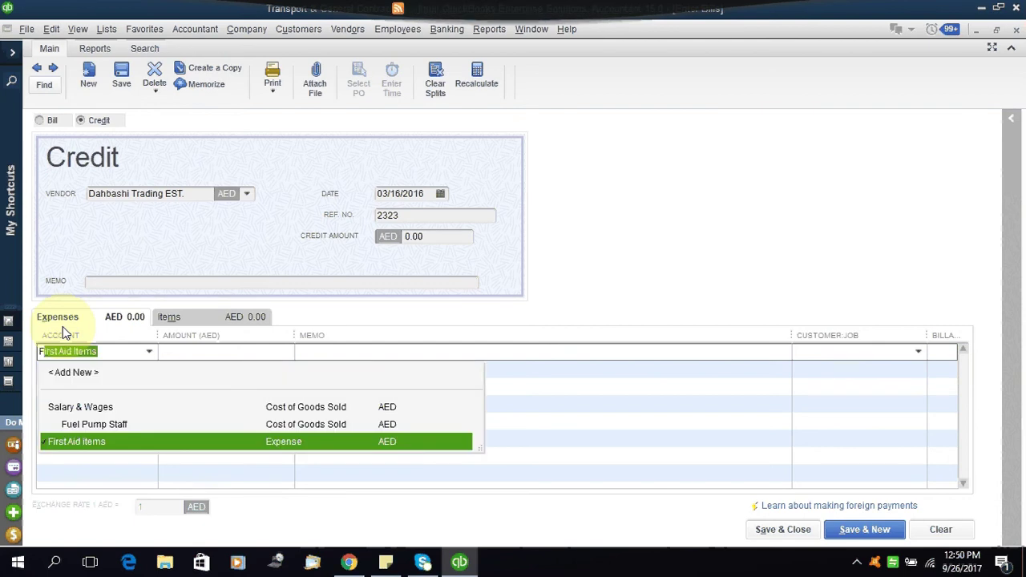
pyautogui.press('BackSpace')
pyautogui.press('BackSpace')
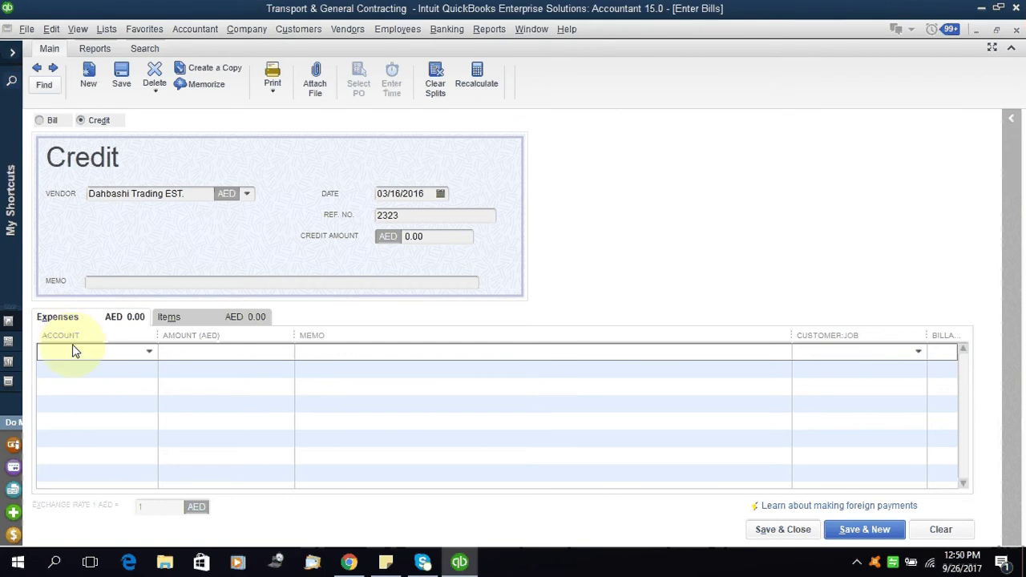
pyautogui.click(150, 353)
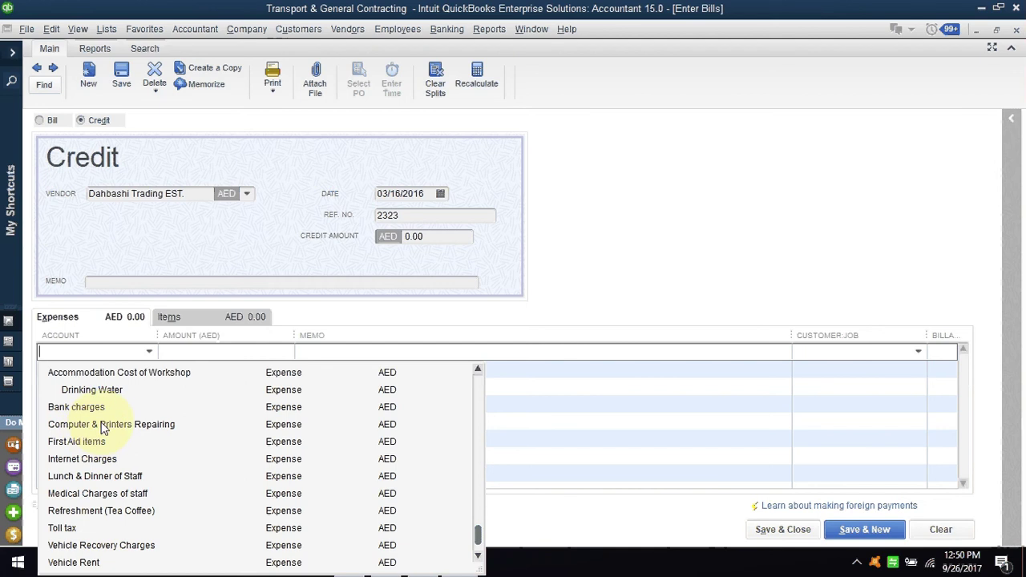
pyautogui.scroll(-7, 108, 449)
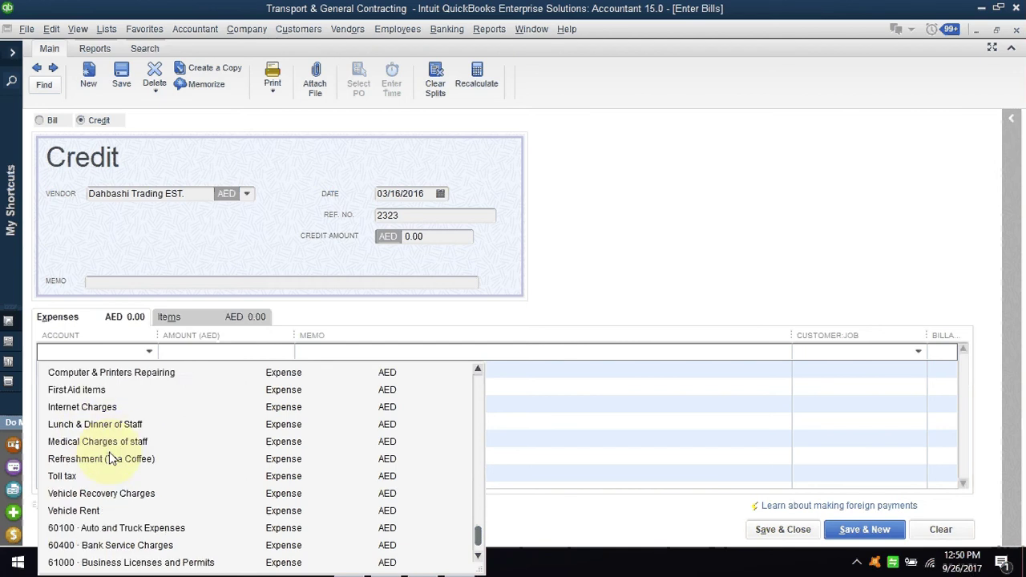
pyautogui.scroll(5, 121, 483)
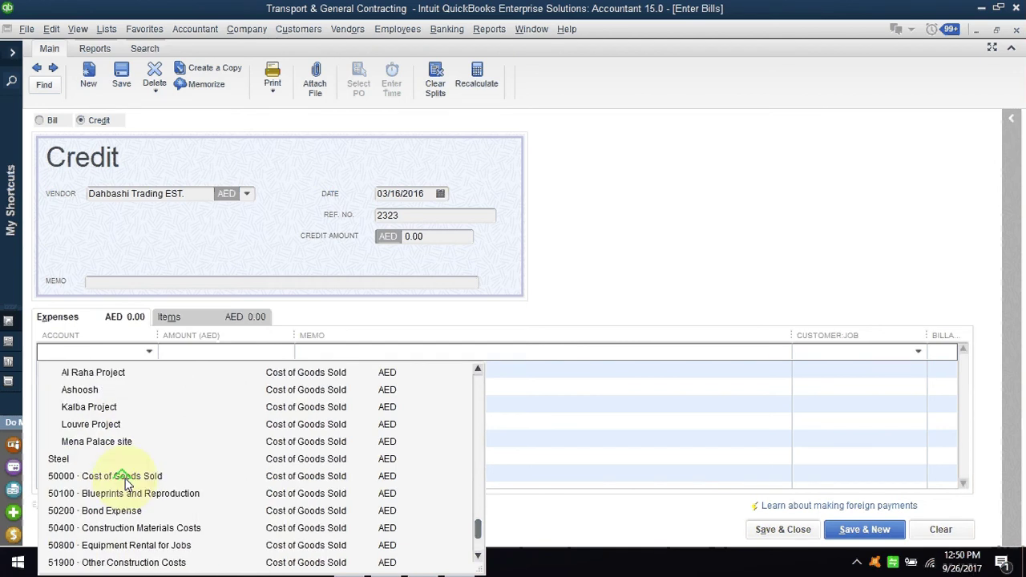
pyautogui.scroll(3, 124, 480)
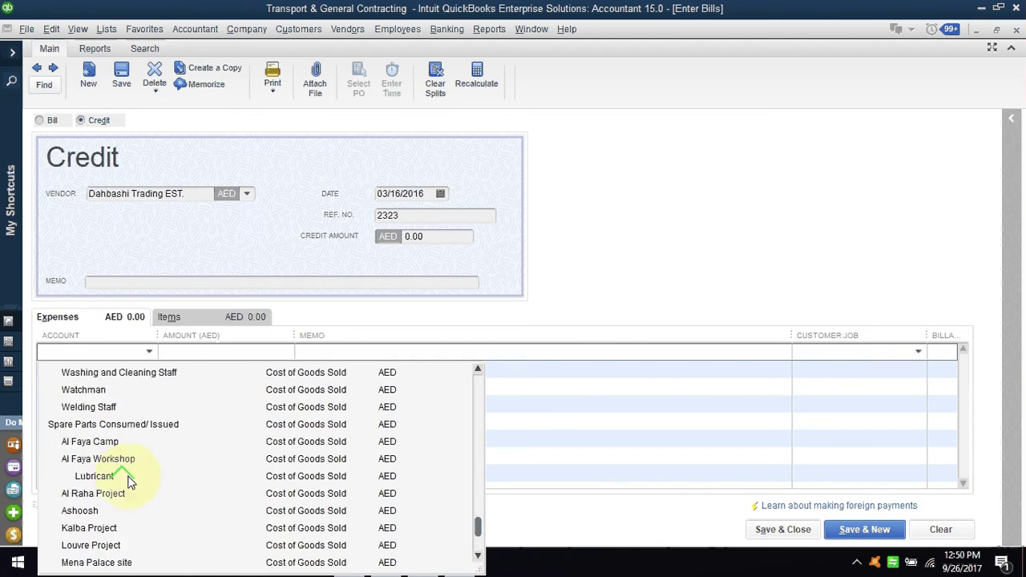
pyautogui.click(116, 353)
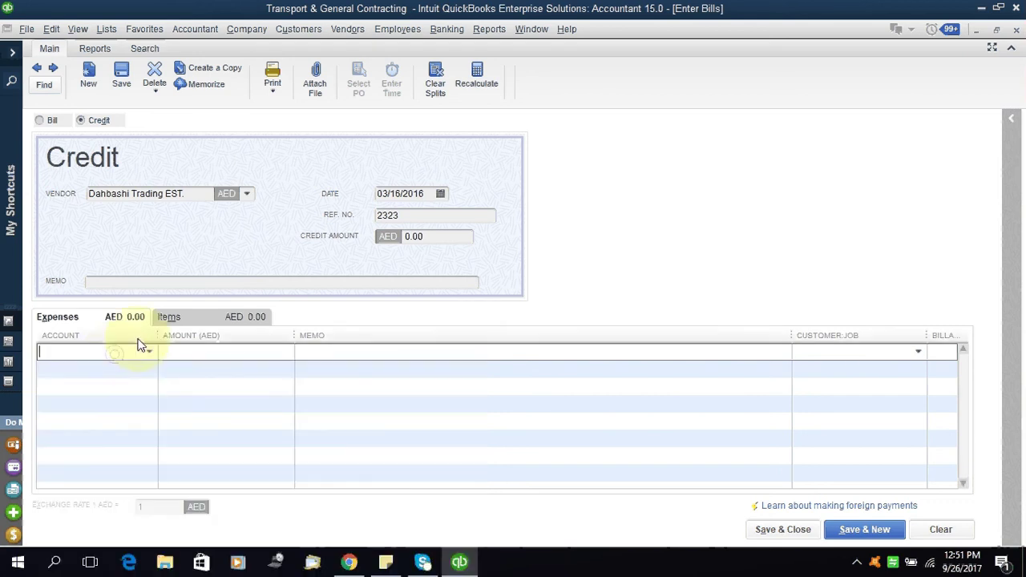
# Step: Add the item 2097293 - Gasket to the credit's items with the description "Due to low quality"
pyautogui.click(178, 323)
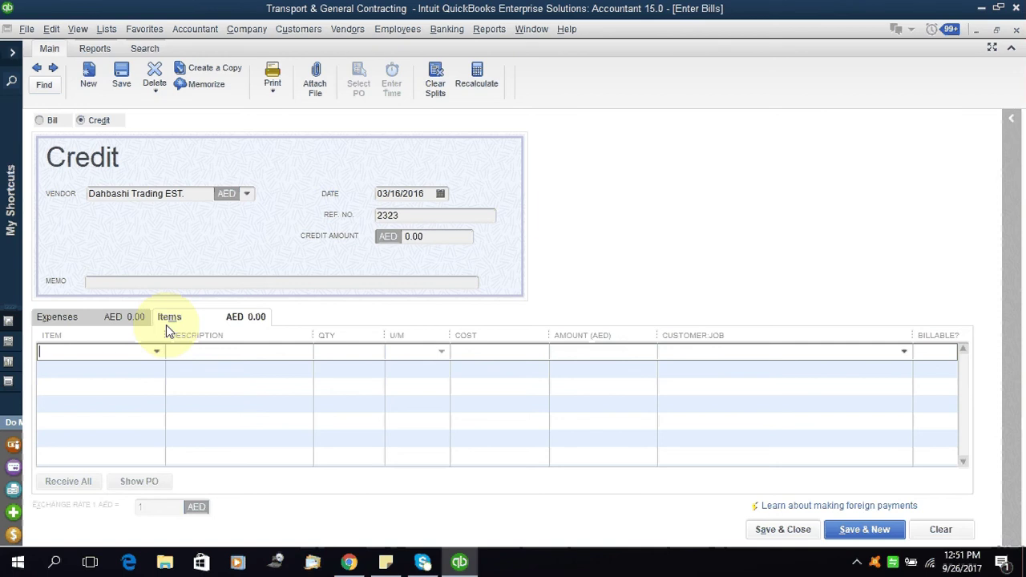
pyautogui.write('2097293 - Gasket')
pyautogui.press('Tab')
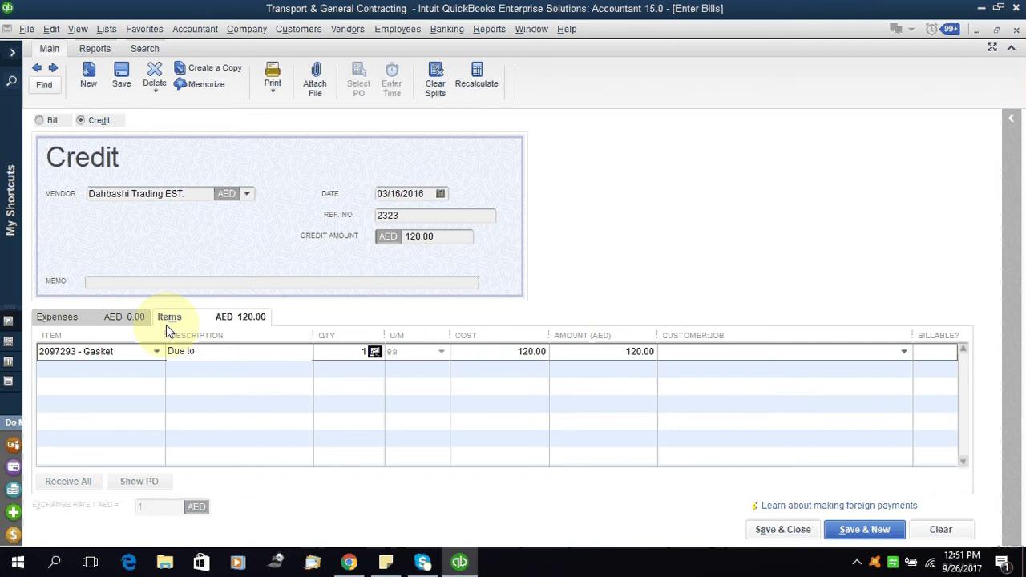
pyautogui.write('low quality')
pyautogui.press('Tab')
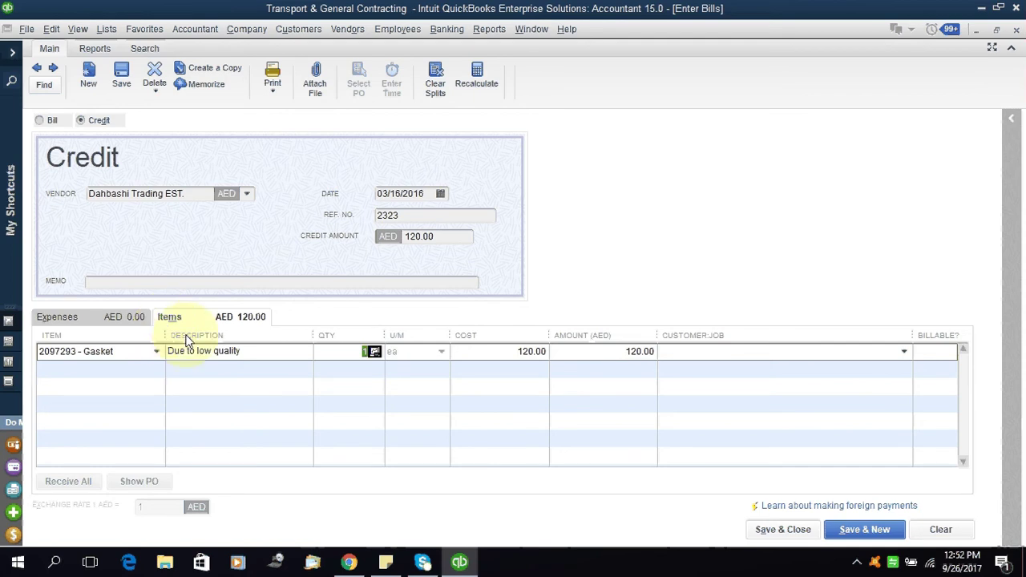
# Step: Review the gasket line's cost and amount against the credit amount
pyautogui.click(479, 355)
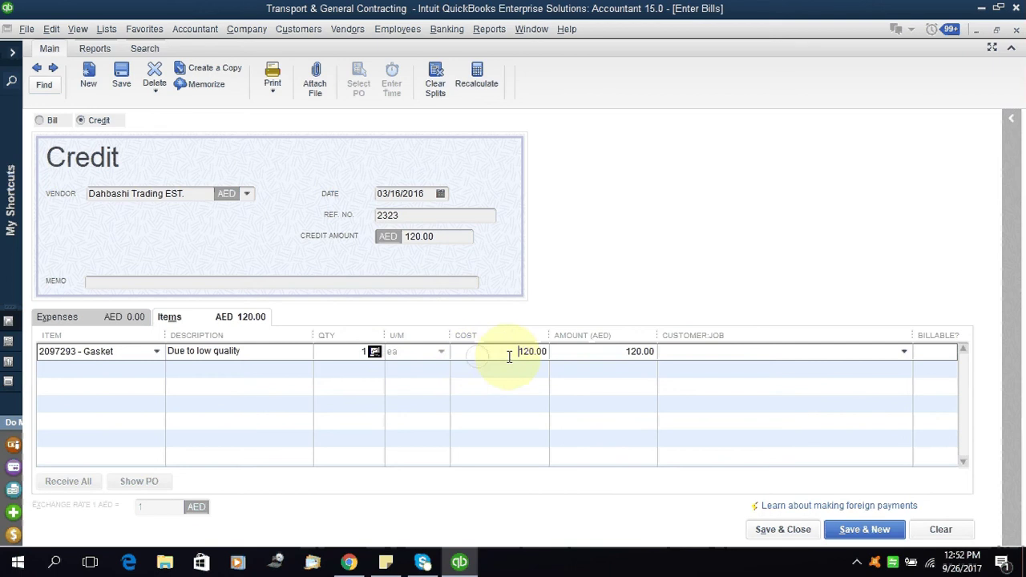
pyautogui.moveTo(509, 357); pyautogui.dragTo(553, 357)
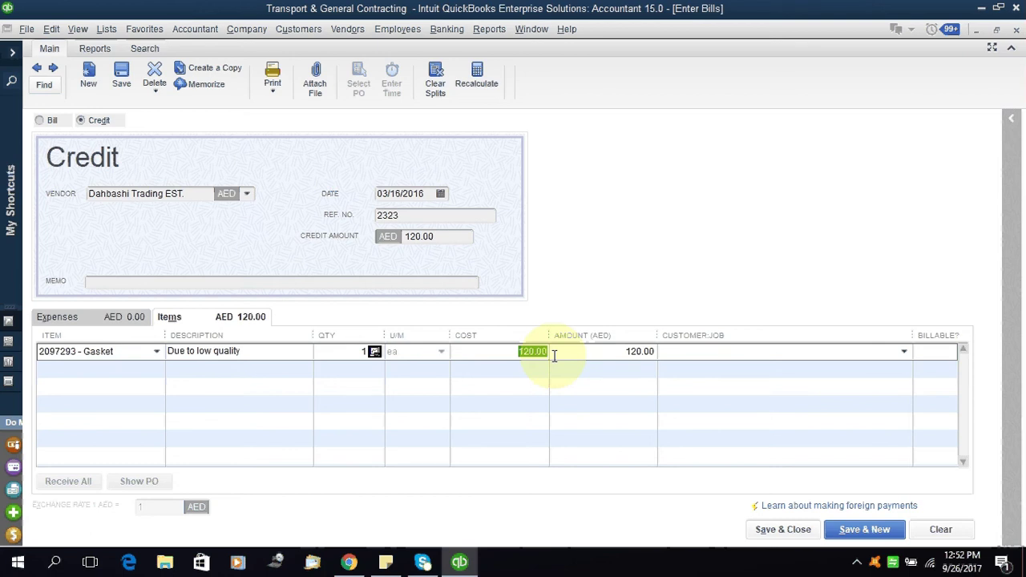
pyautogui.press('Tab')
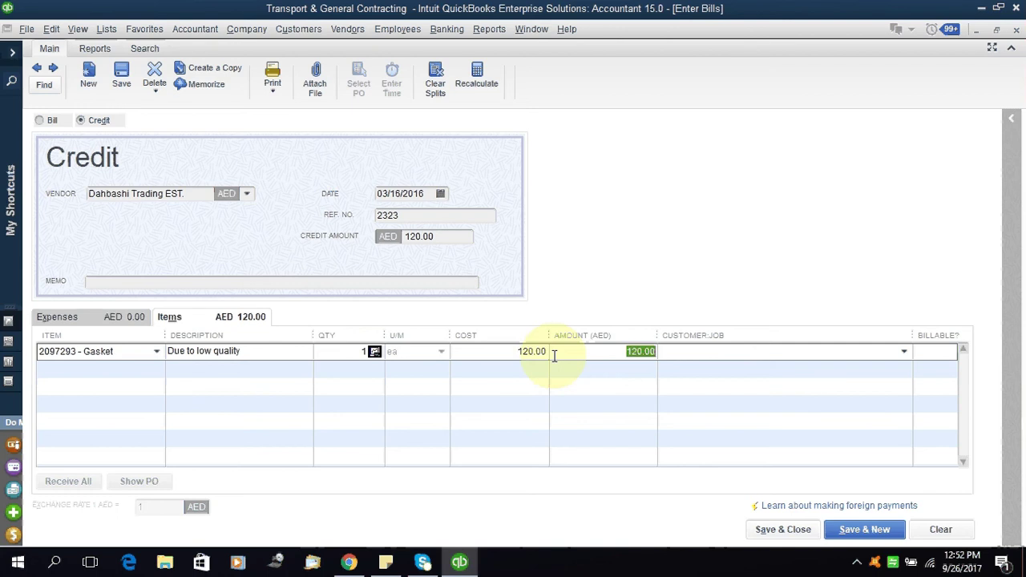
pyautogui.press('Tab')
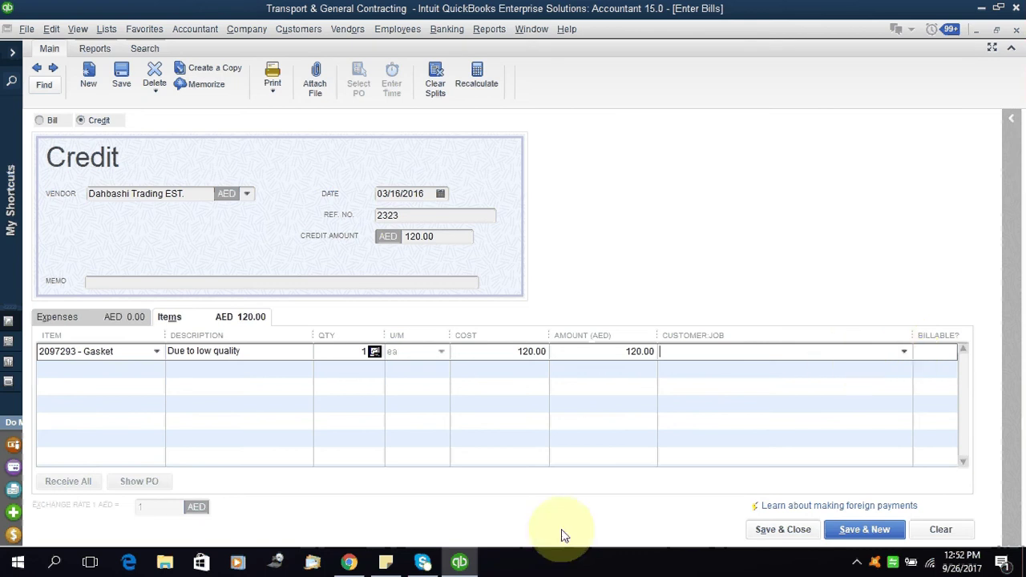
pyautogui.click(431, 235)
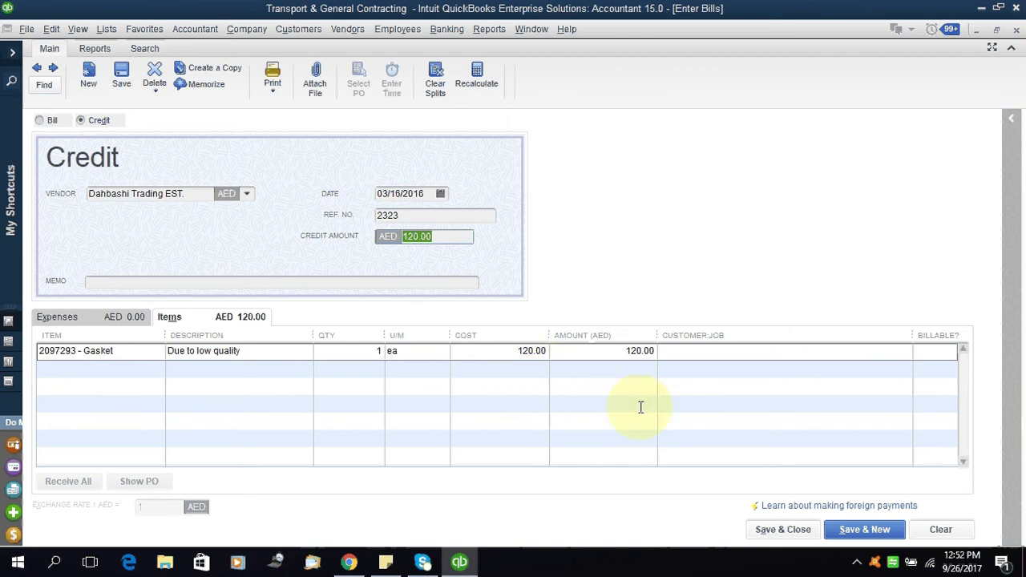
pyautogui.click(275, 95)
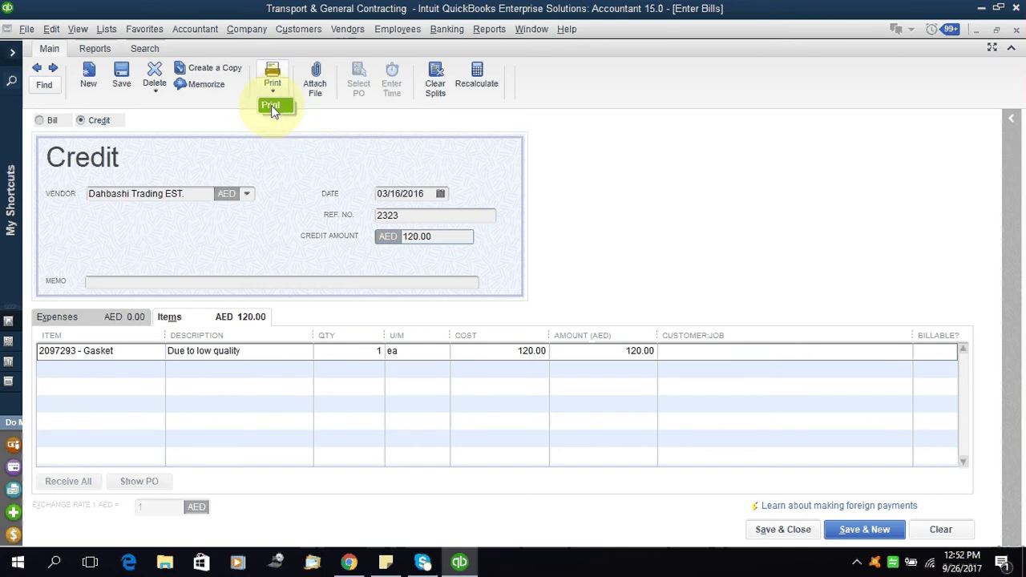
pyautogui.click(271, 105)
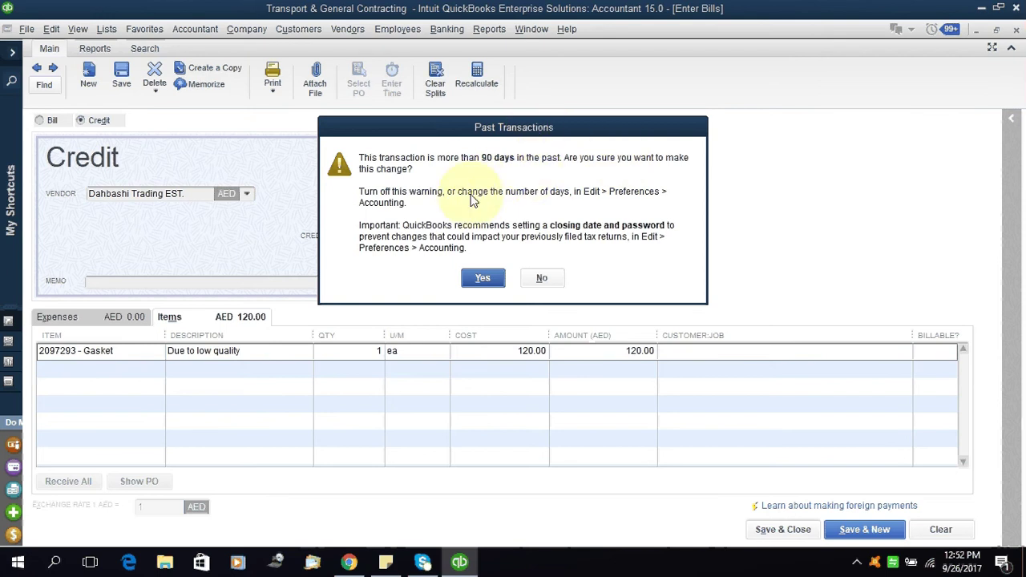
pyautogui.click(540, 280)
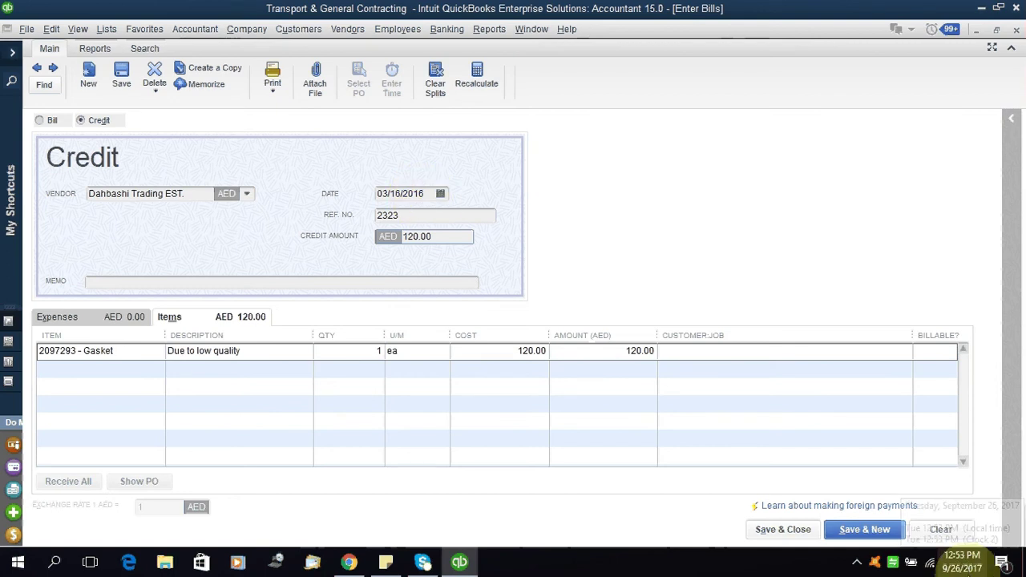
pyautogui.moveTo(962, 568)
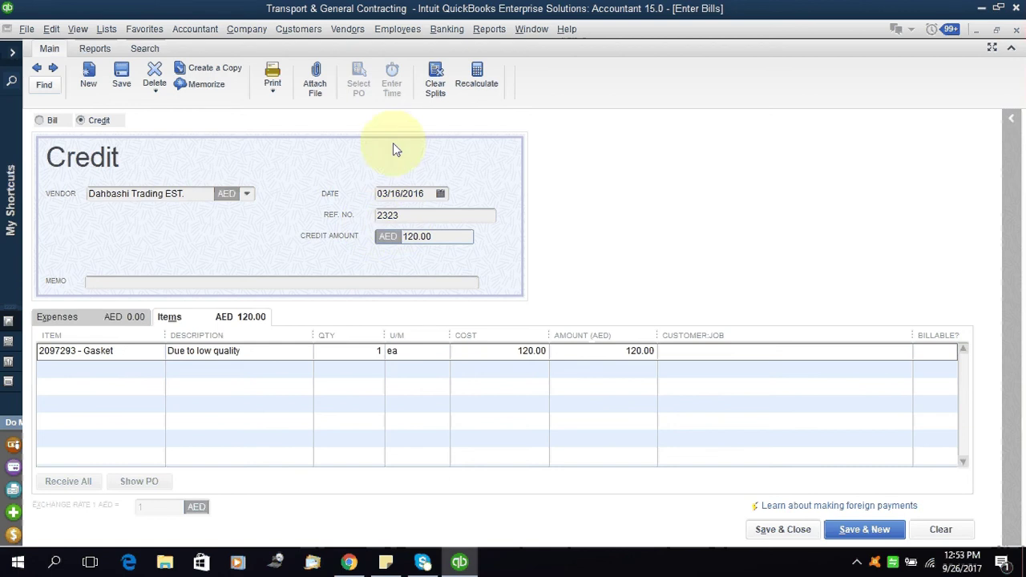
# Step: Start printing the credit, accepting its past date, and open a print preview of it
pyautogui.click(284, 95)
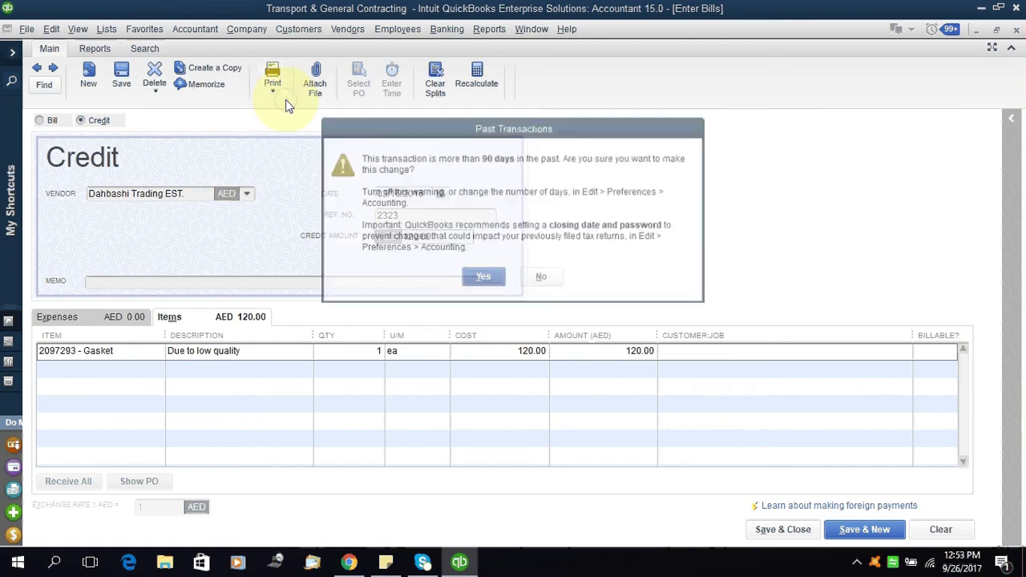
pyautogui.click(481, 277)
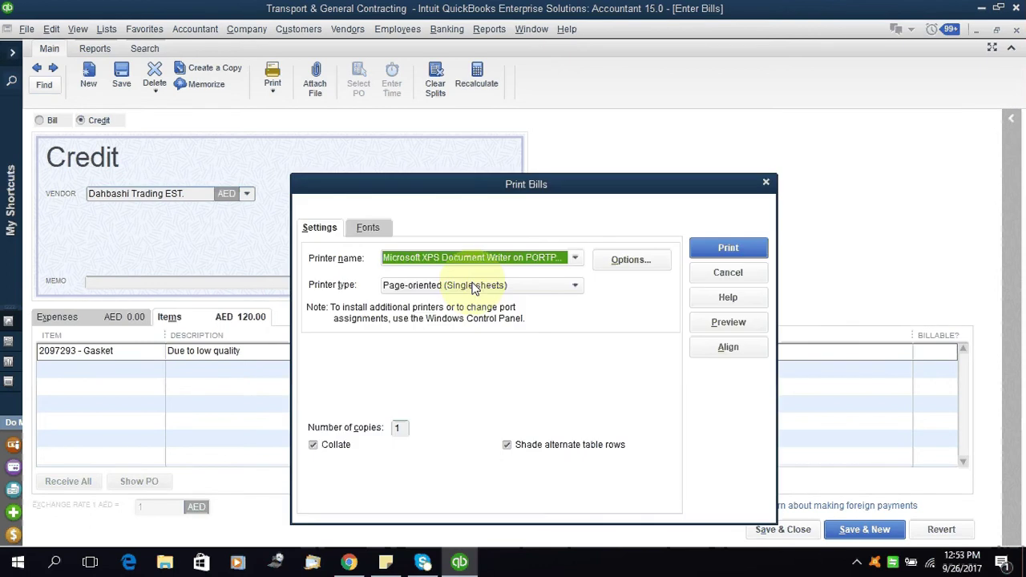
pyautogui.click(744, 327)
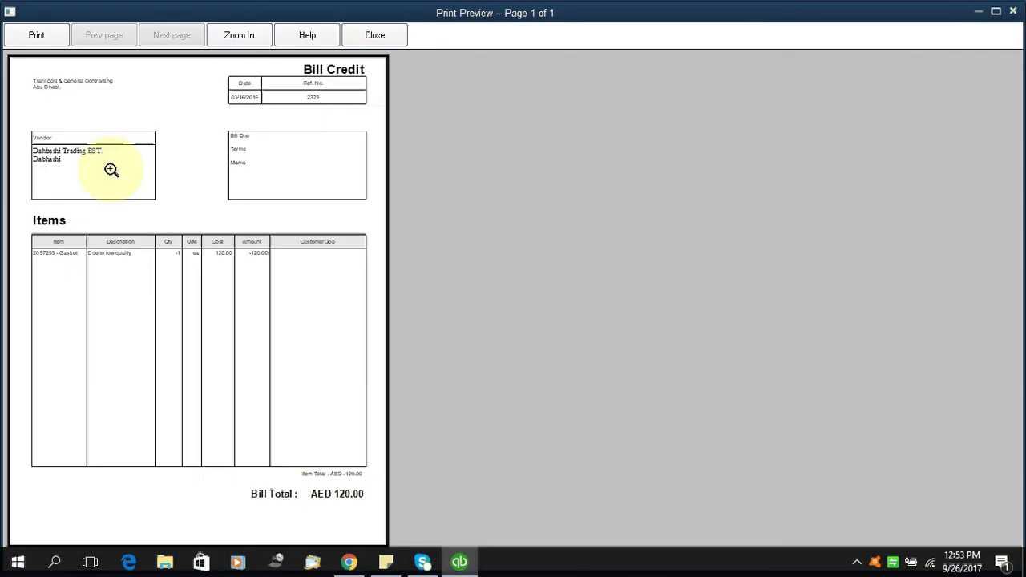
# Step: Examine the vendor details, gasket line and bill total in the Bill Credit print preview
pyautogui.click(132, 104)
pyautogui.click(130, 99)
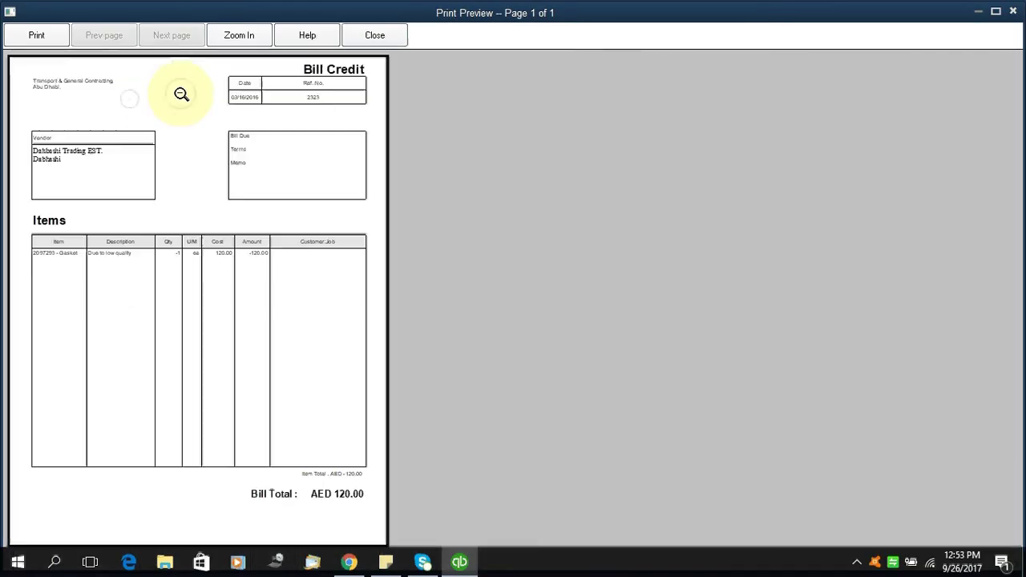
pyautogui.click(198, 159)
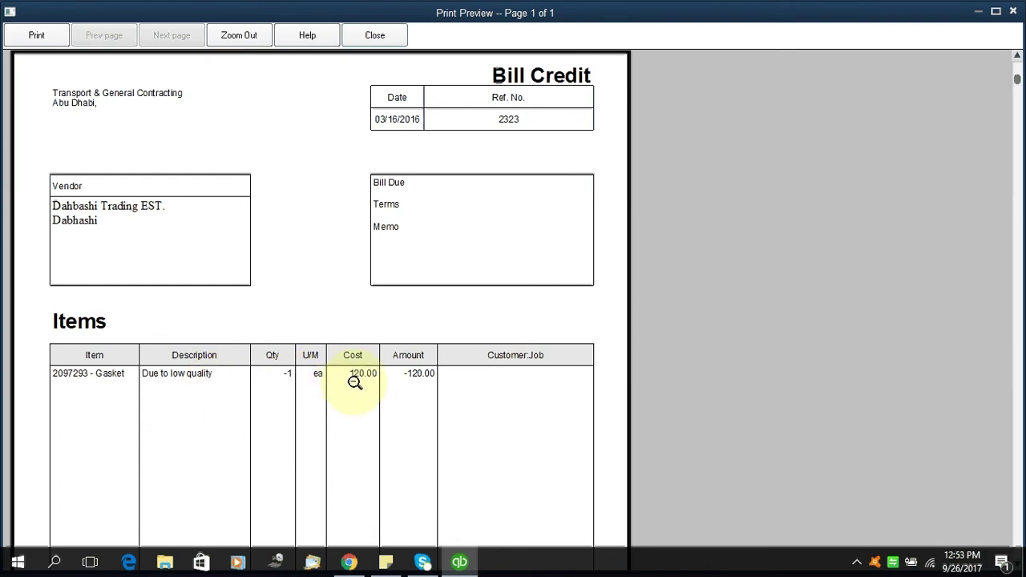
pyautogui.click(503, 431)
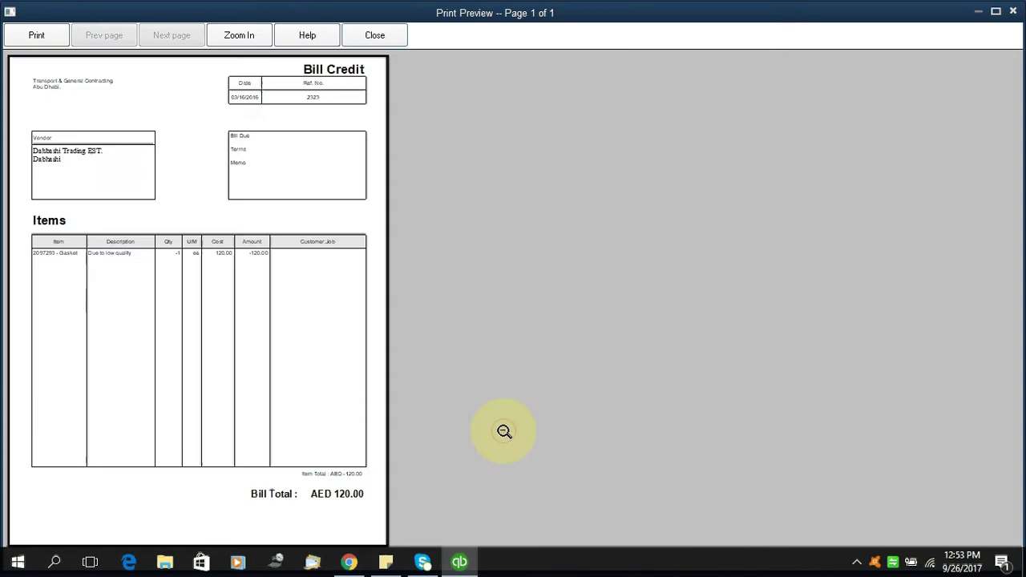
pyautogui.click(361, 493)
pyautogui.click(453, 497)
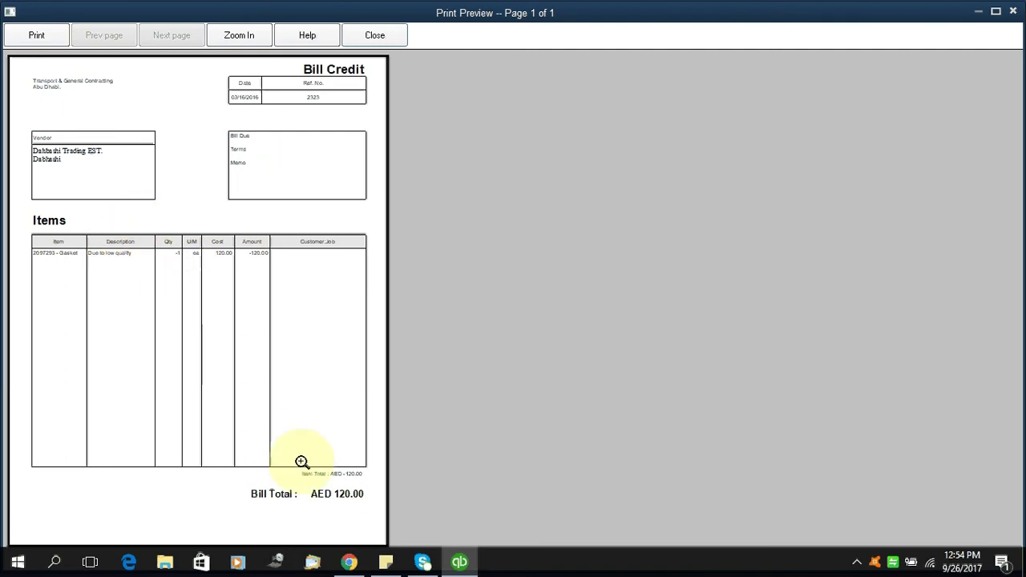
# Step: Leave the print preview without printing, and save and close the credit
pyautogui.press('Escape')
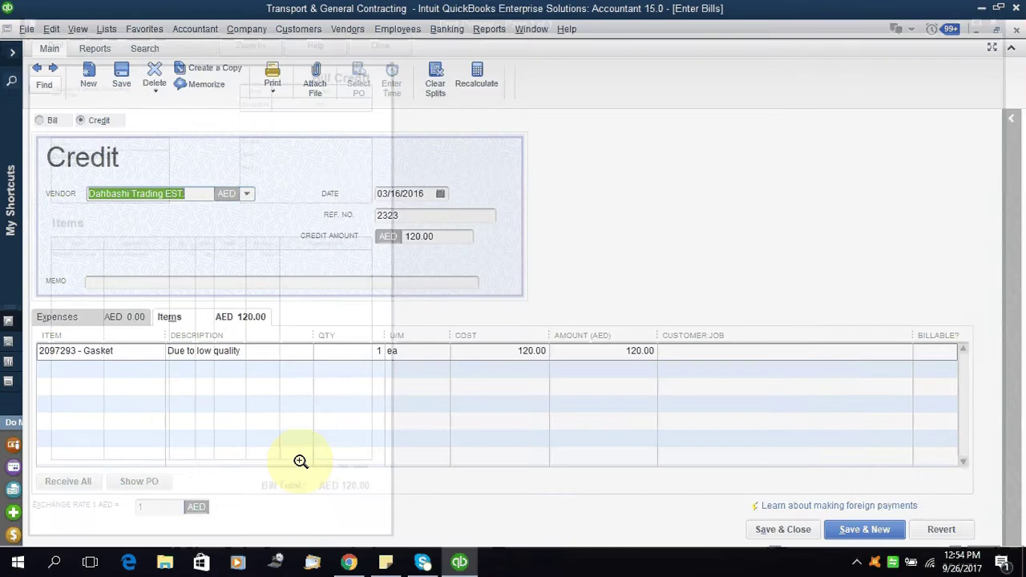
pyautogui.click(729, 280)
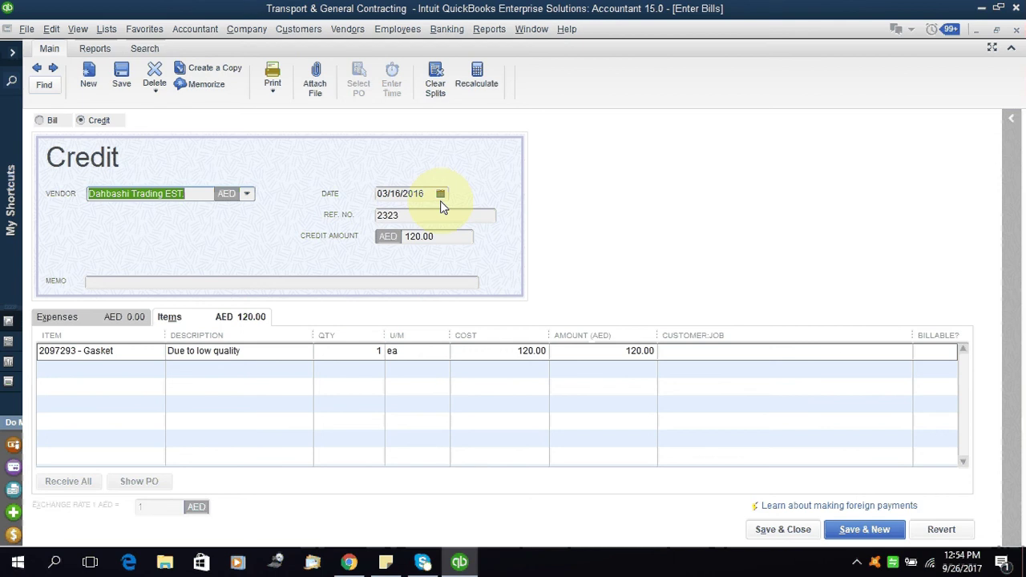
pyautogui.click(782, 530)
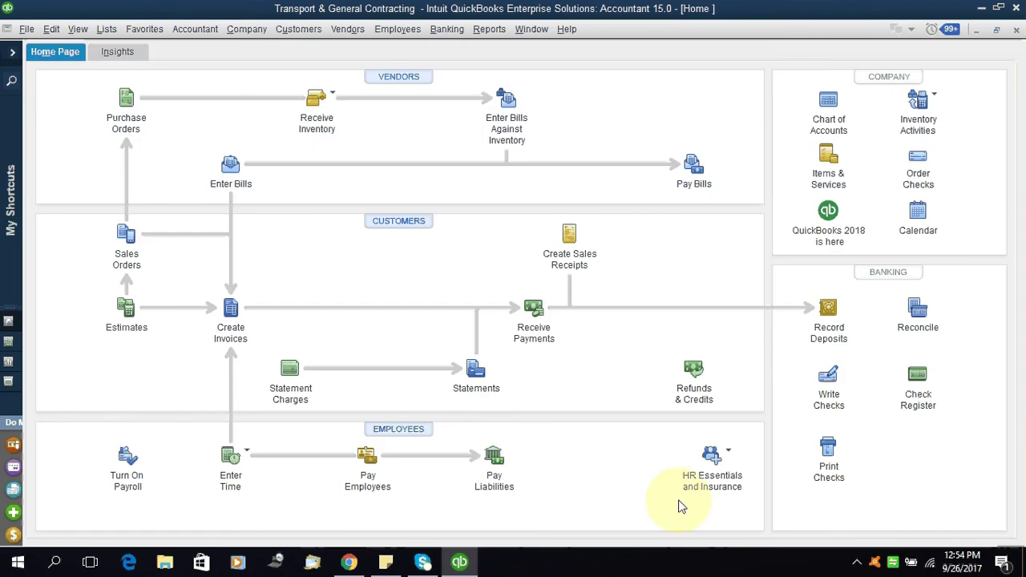
# Step: Close the minimised Vendor and Inventory windows and maximise the Home page again
pyautogui.click(998, 31)
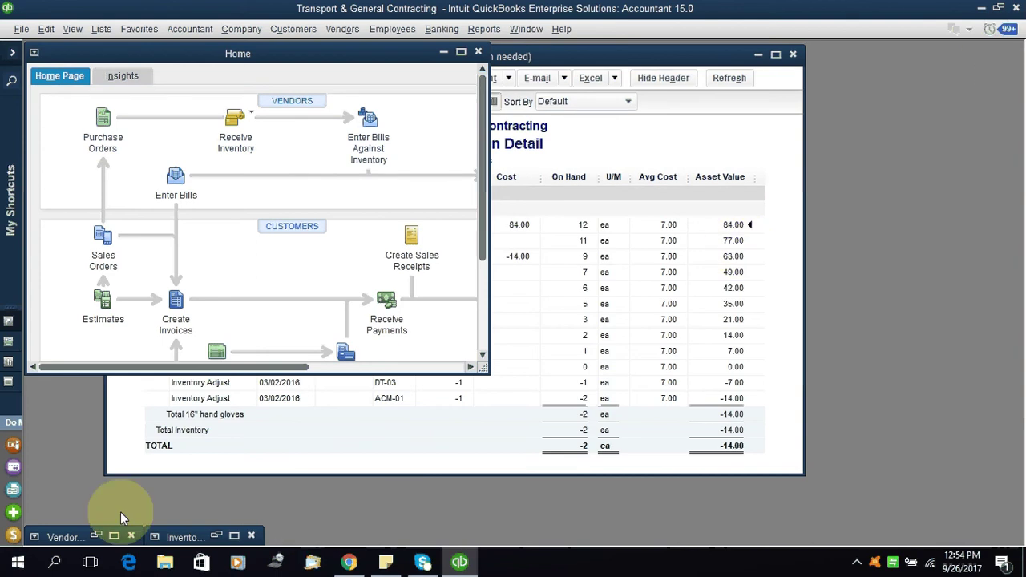
pyautogui.click(131, 536)
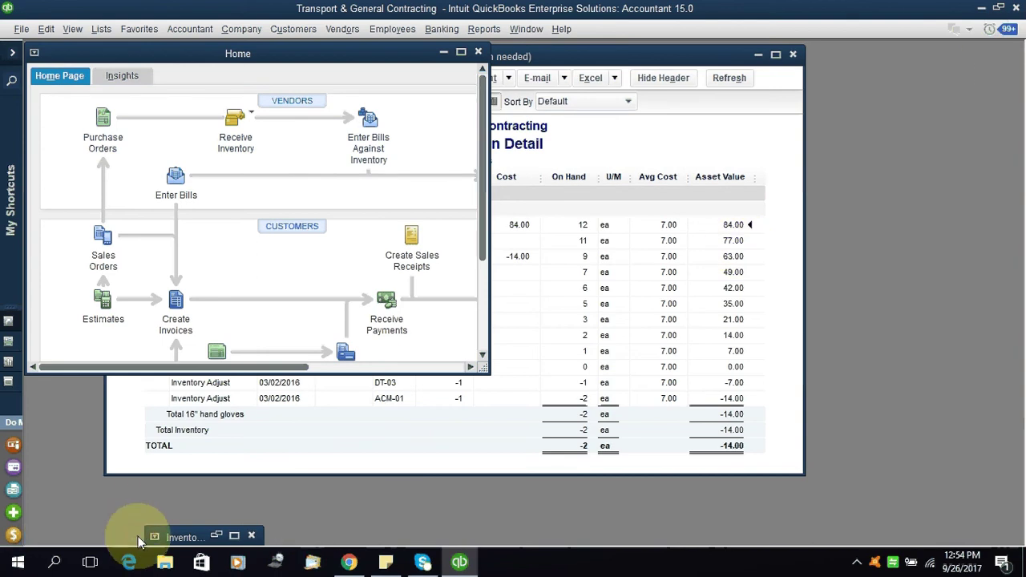
pyautogui.click(251, 536)
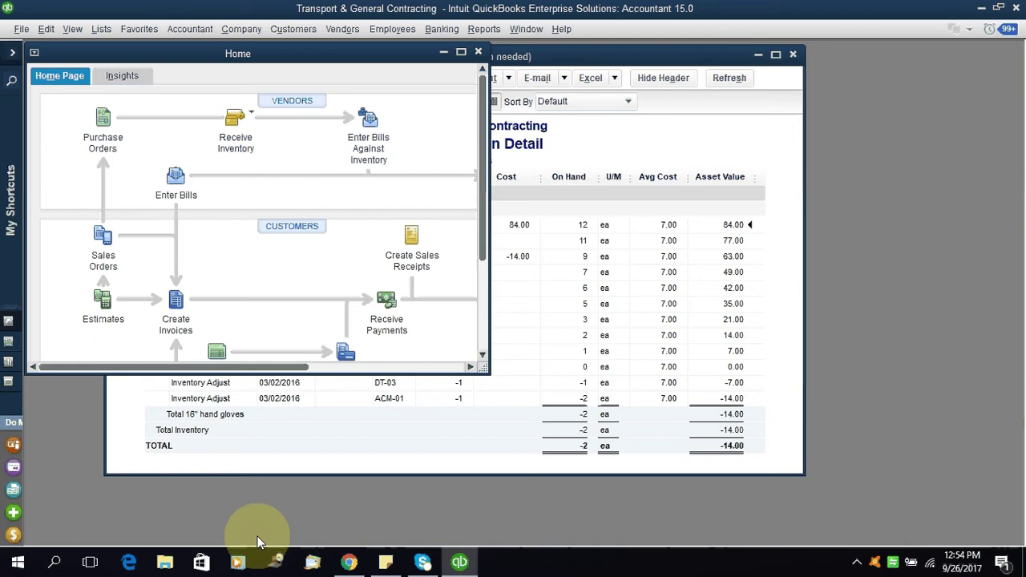
pyautogui.click(461, 52)
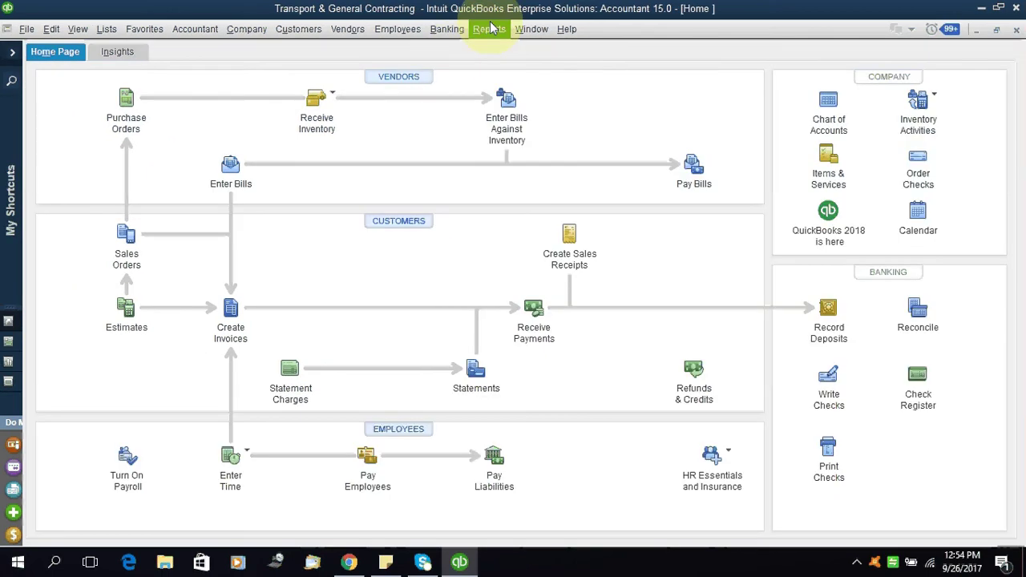
# Step: Open the Inventory Valuation Detail report
pyautogui.click(488, 29)
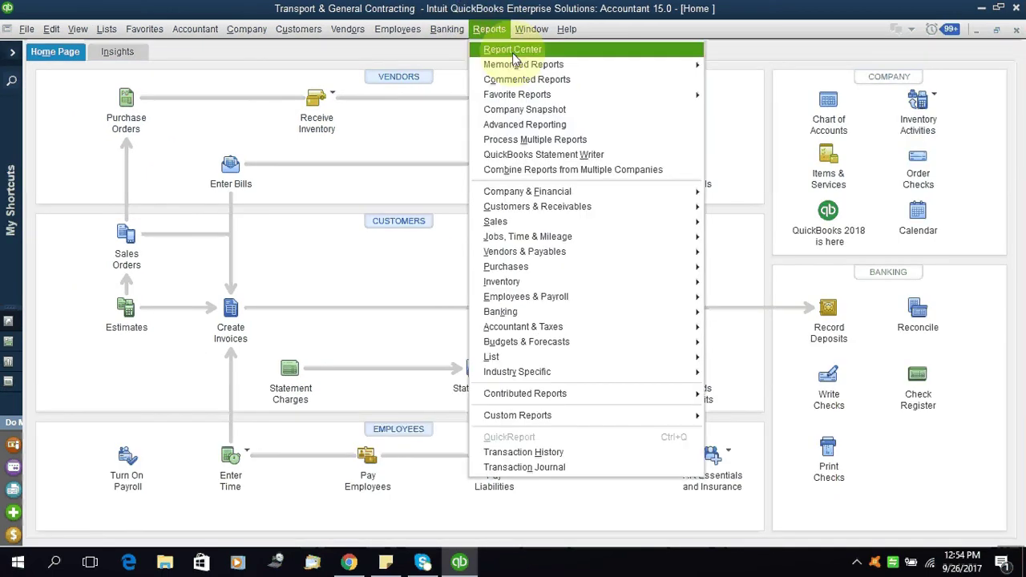
pyautogui.moveTo(588, 285)
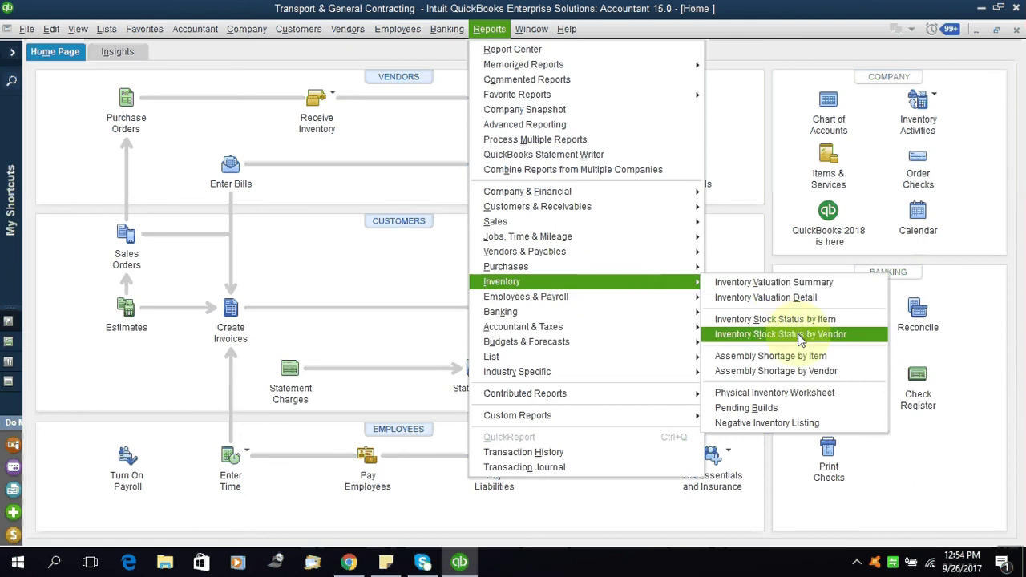
pyautogui.click(797, 297)
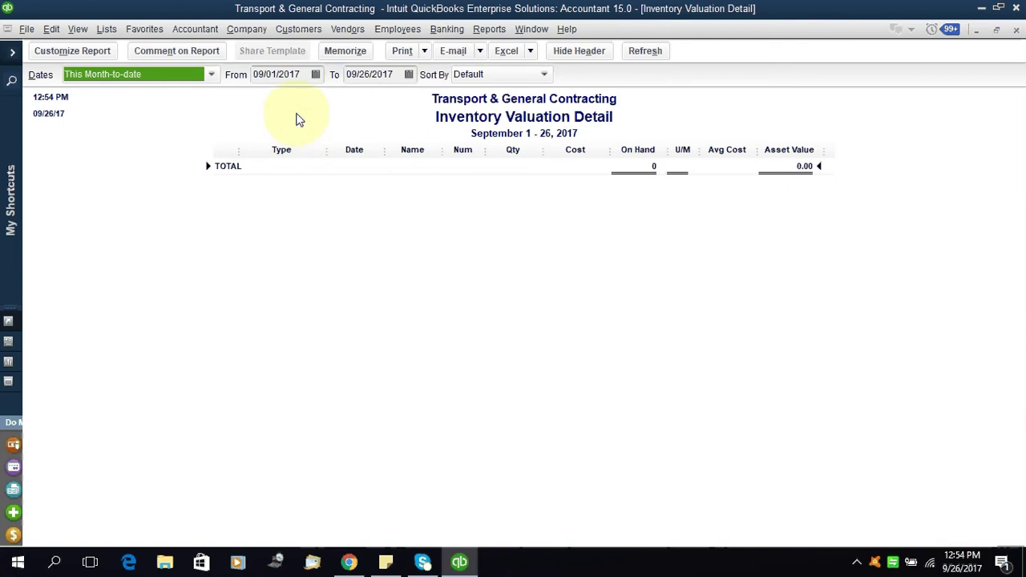
# Step: Set the start date of the Inventory Valuation Detail report to 03/01/2016
pyautogui.click(295, 75)
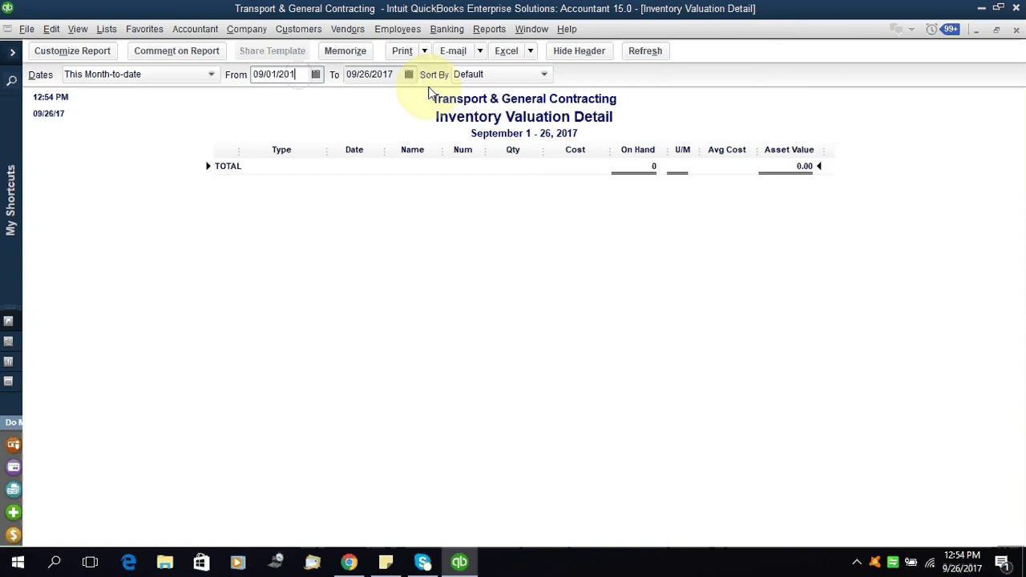
pyautogui.press('BackSpace')
pyautogui.write('6')
pyautogui.press('Delete')
pyautogui.write('3')
pyautogui.press('Tab')
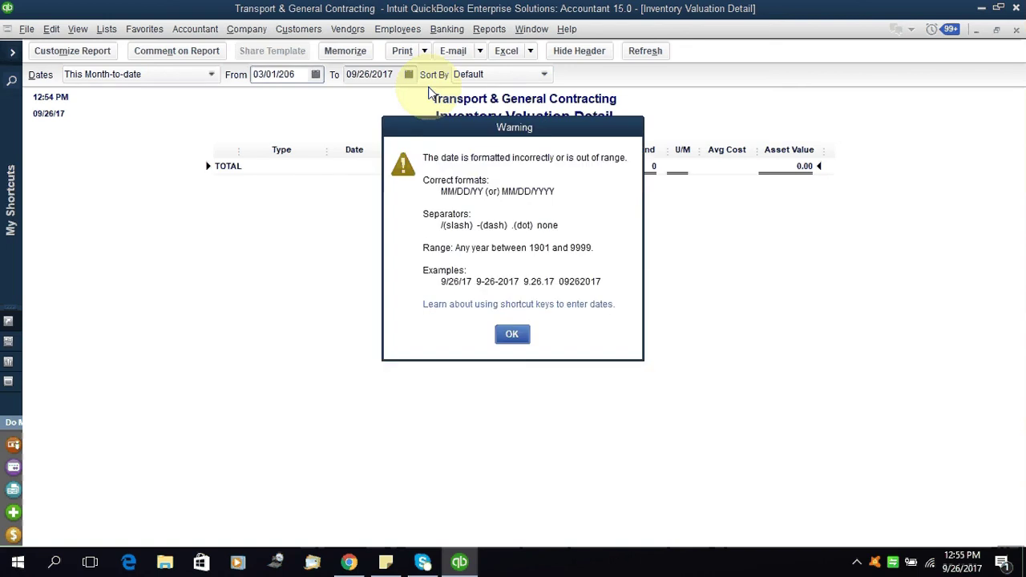
pyautogui.click(512, 334)
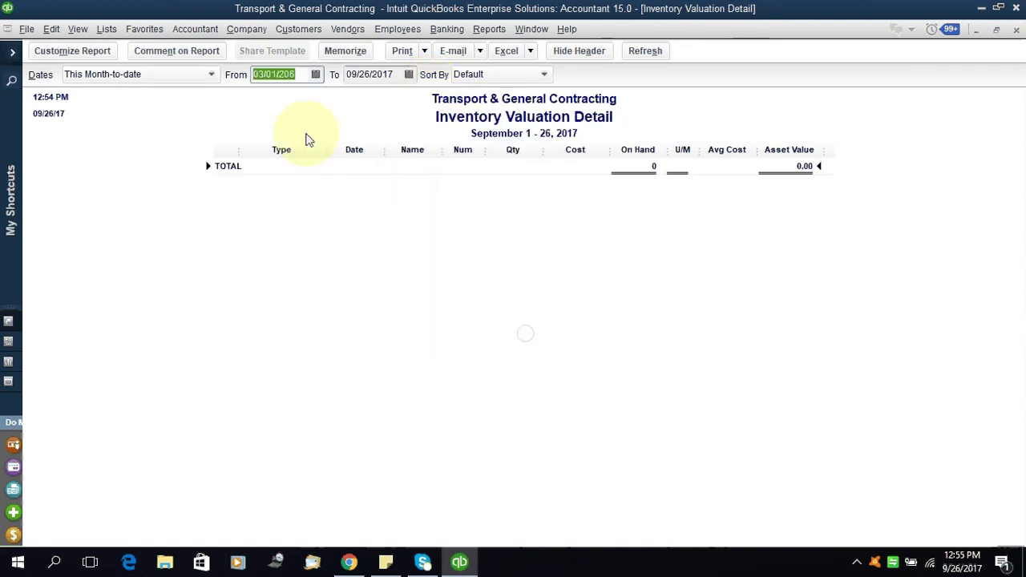
pyautogui.click(286, 74)
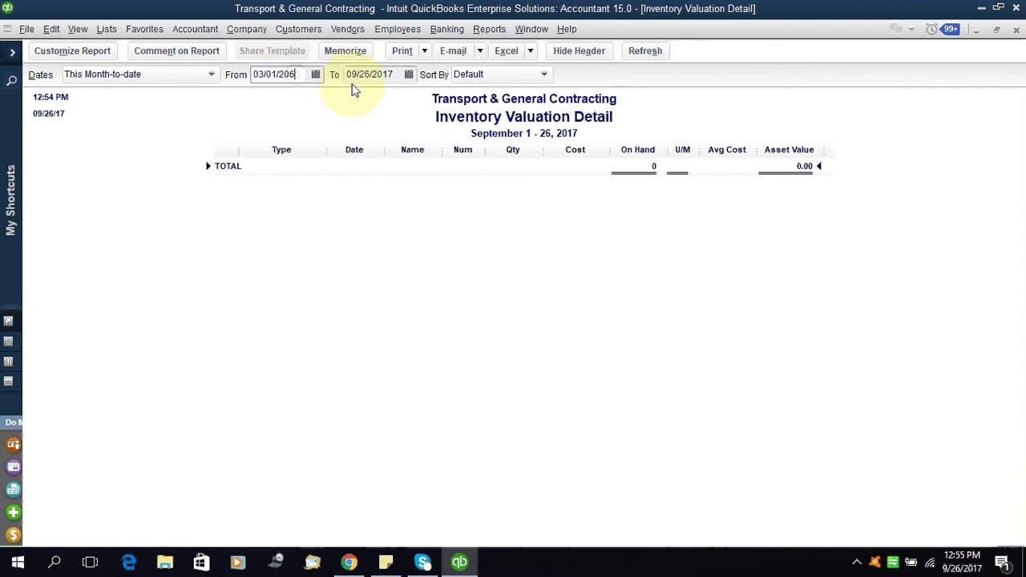
pyautogui.press('Left')
pyautogui.press('Left')
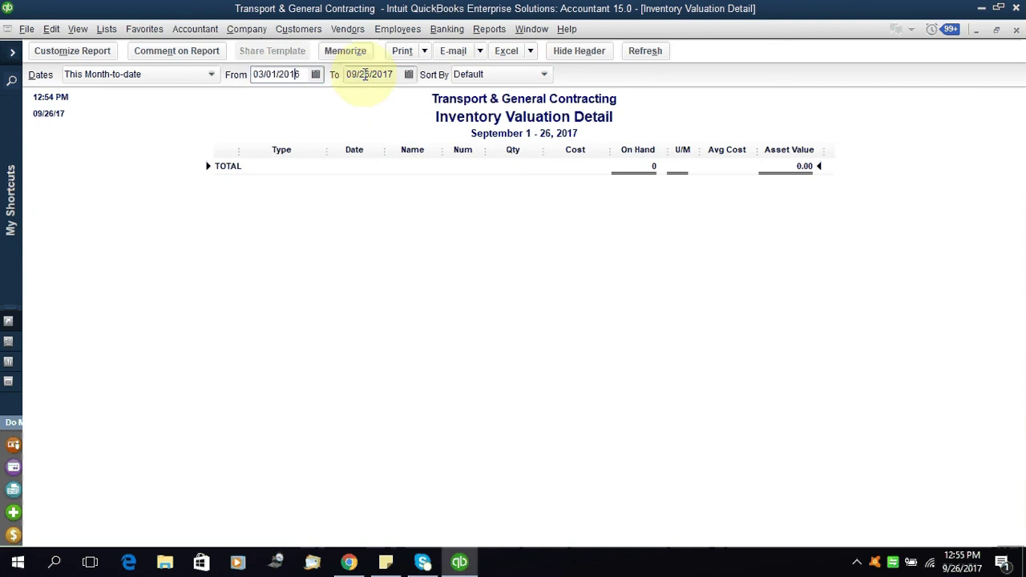
pyautogui.write('1')
# Step: Set the report's end date to 03/26/2016 and reload it for the new period
pyautogui.click(391, 73)
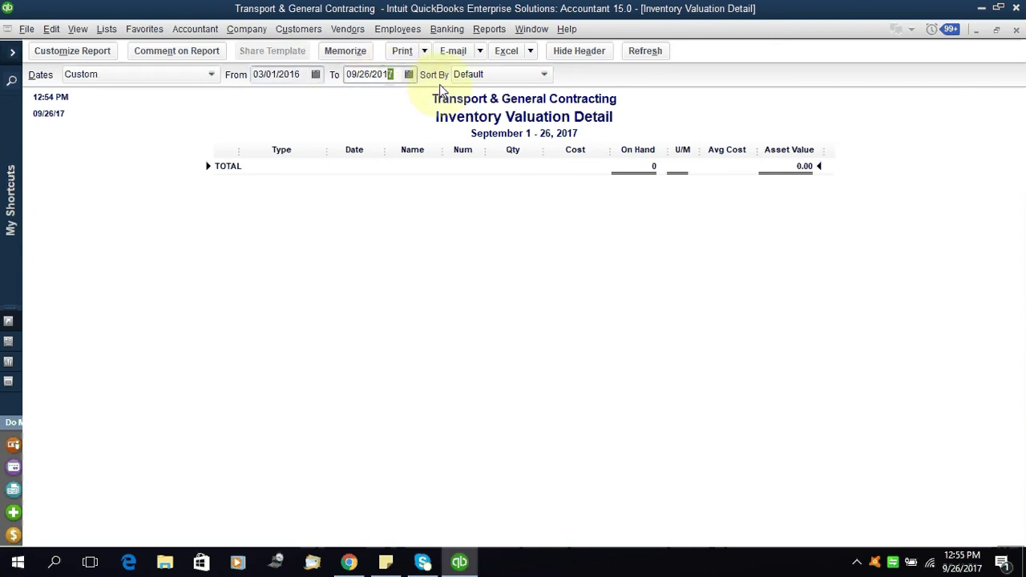
pyautogui.write('6')
pyautogui.press('Left')
pyautogui.press('Left')
pyautogui.press('Left')
pyautogui.press('Left')
pyautogui.press('Left')
pyautogui.press('Left')
pyautogui.press('Left')
pyautogui.press('Left')
pyautogui.press('Delete')
pyautogui.write('3')
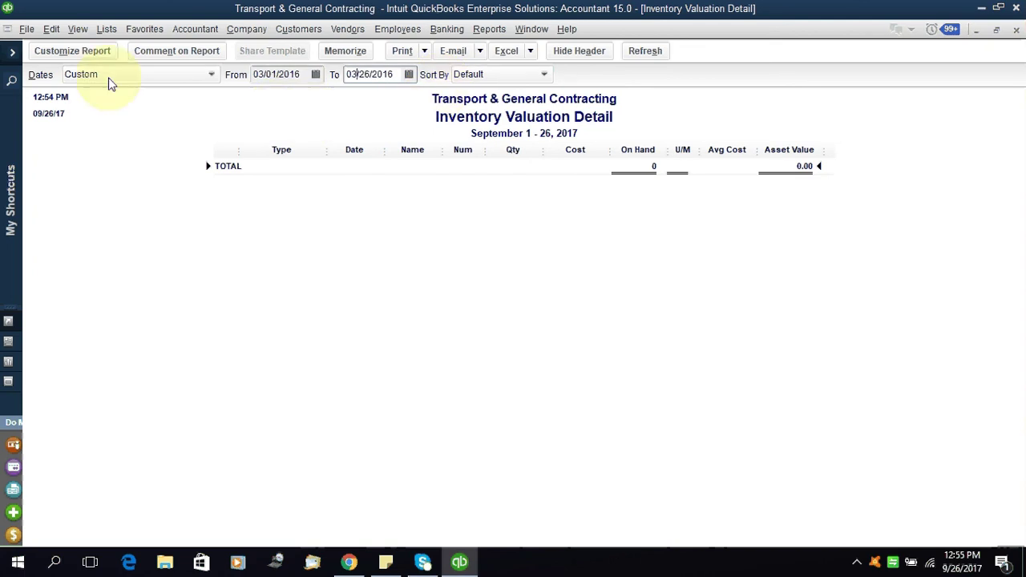
pyautogui.click(225, 262)
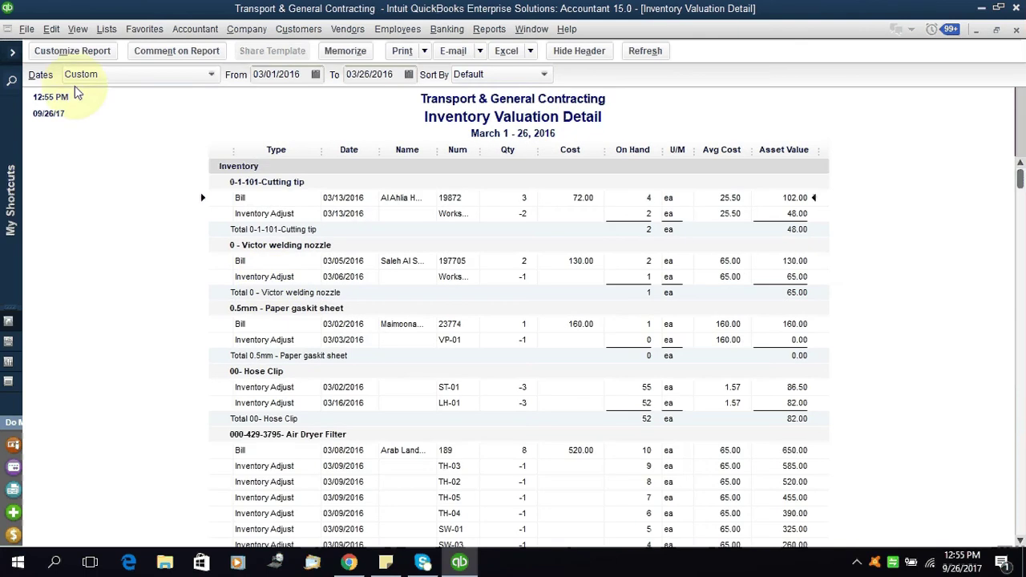
# Step: Filter the Inventory Valuation Detail report by item to show only 2097293 - Gasket
pyautogui.scroll(-12, 281, 337)
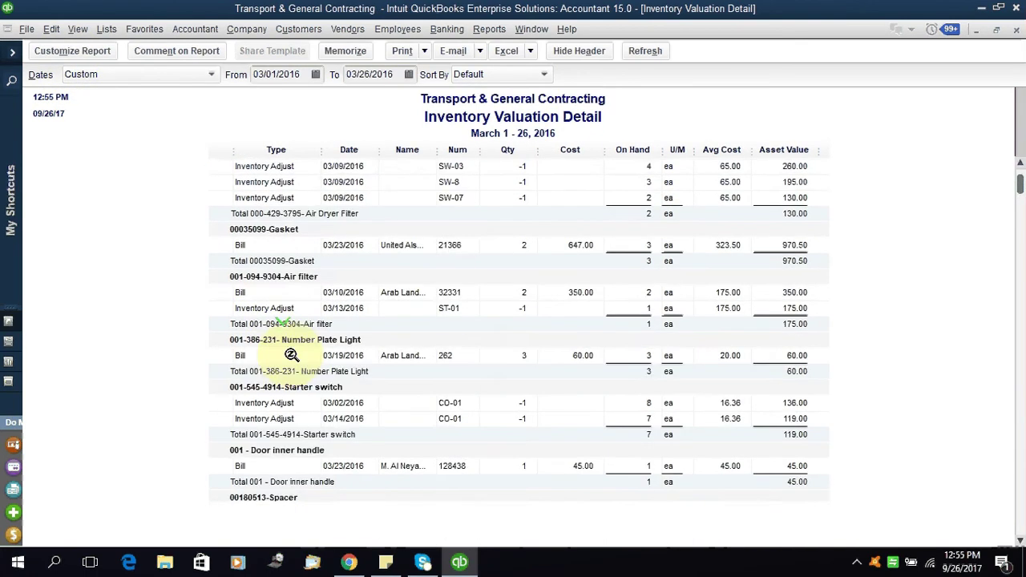
pyautogui.scroll(-10, 293, 361)
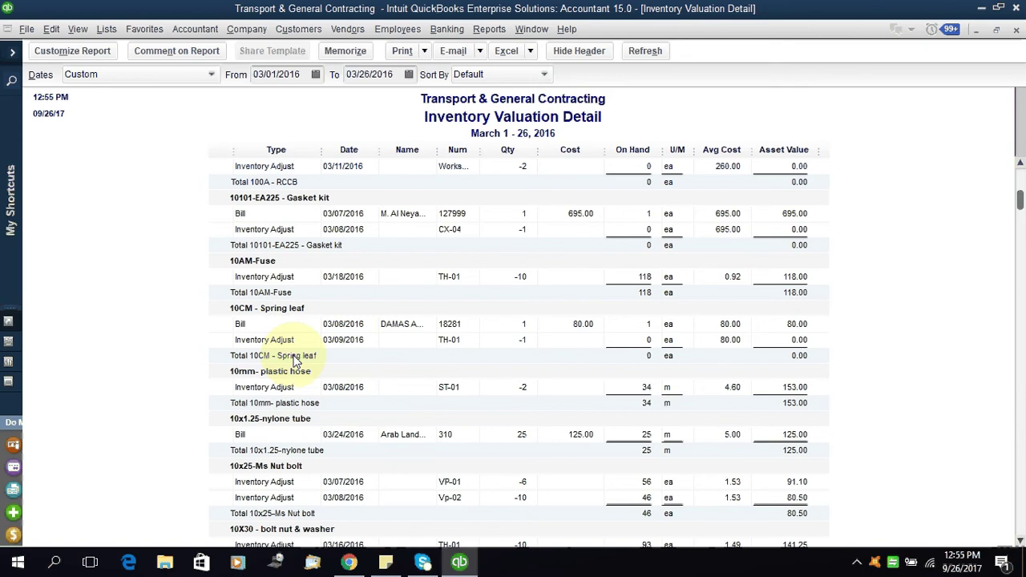
pyautogui.scroll(-3, 295, 360)
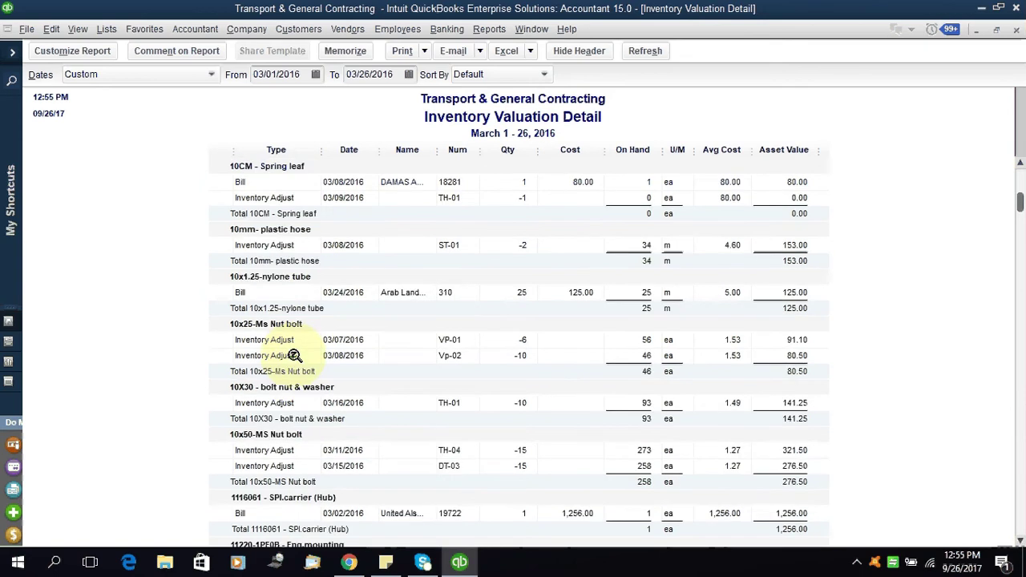
pyautogui.click(95, 57)
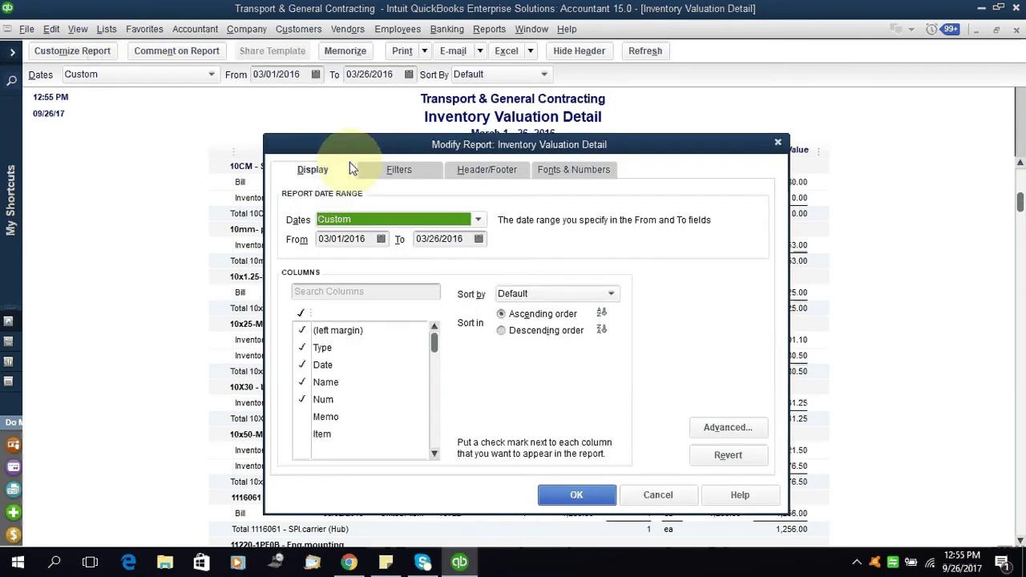
pyautogui.click(386, 170)
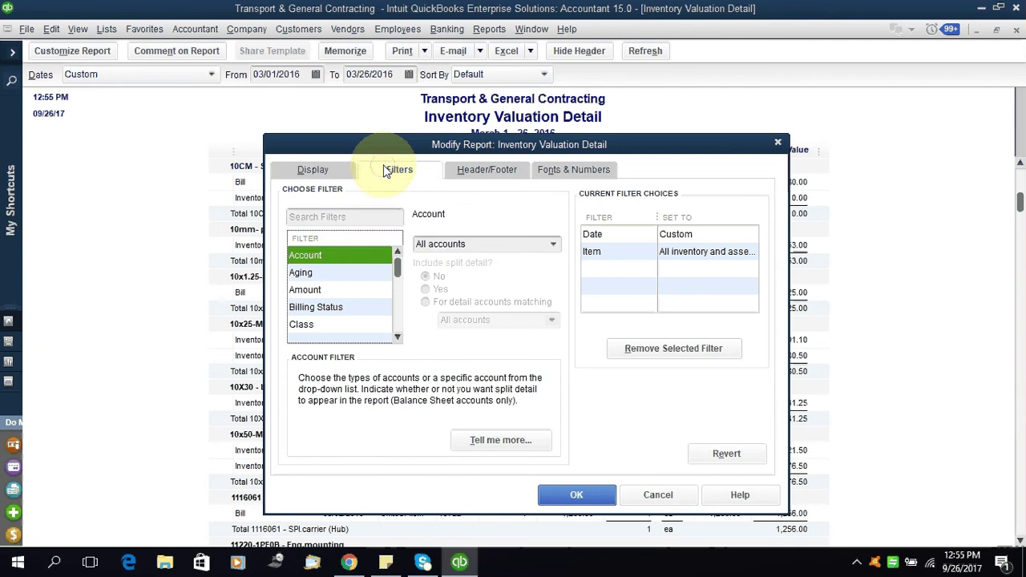
pyautogui.click(341, 215)
pyautogui.write('ite')
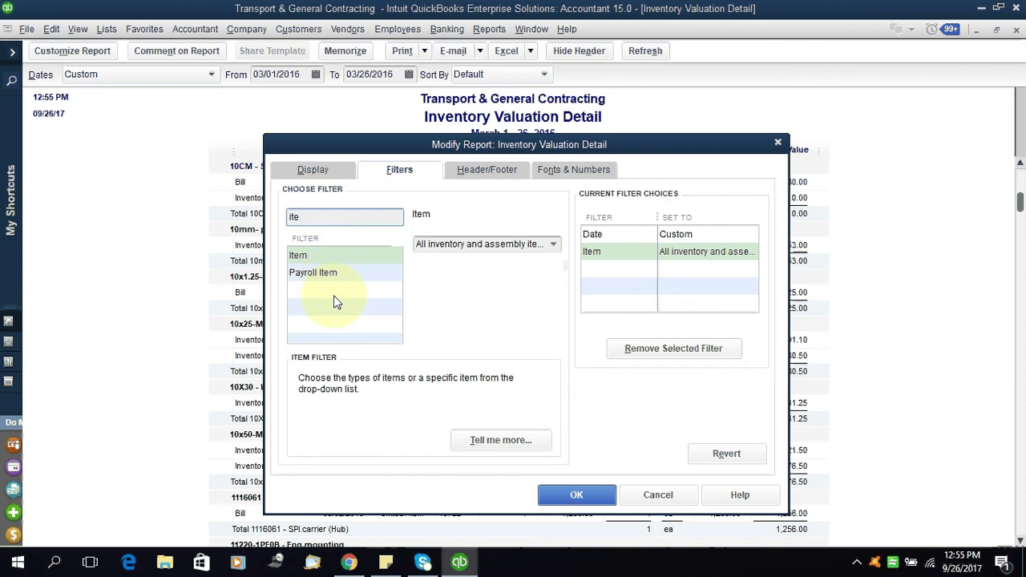
pyautogui.click(324, 257)
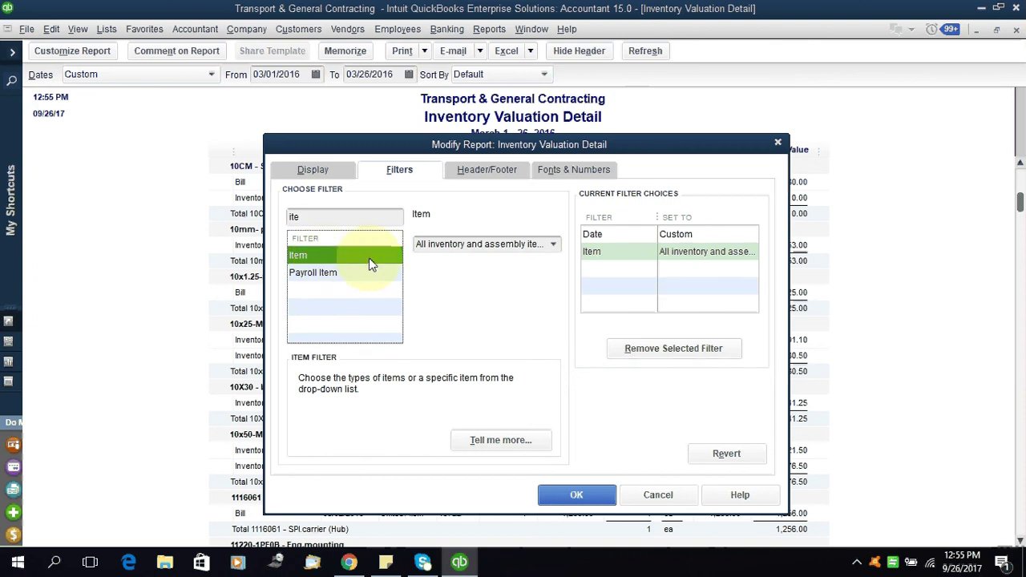
pyautogui.click(553, 245)
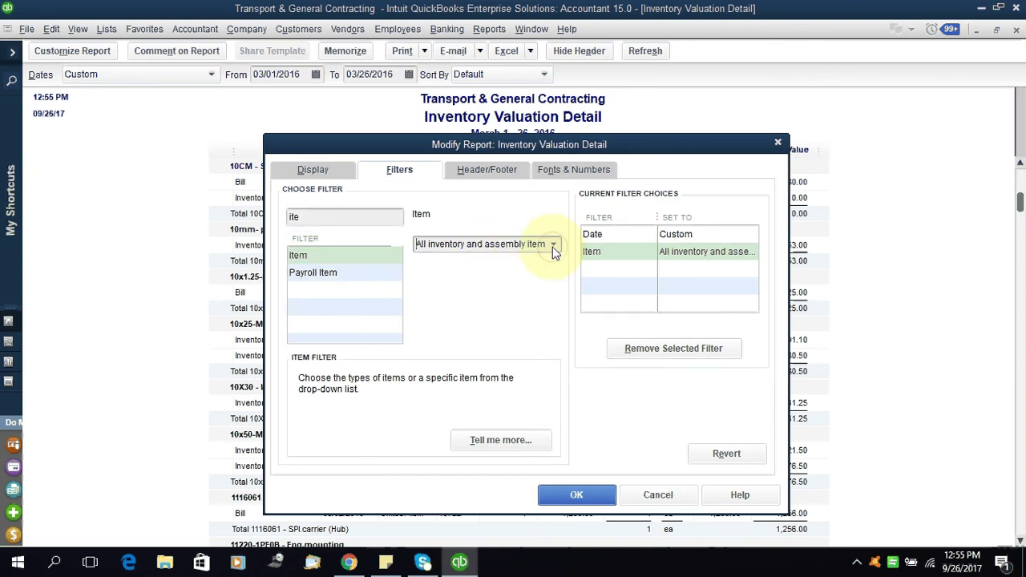
pyautogui.click(554, 249)
pyautogui.write('2097293 - Gasket')
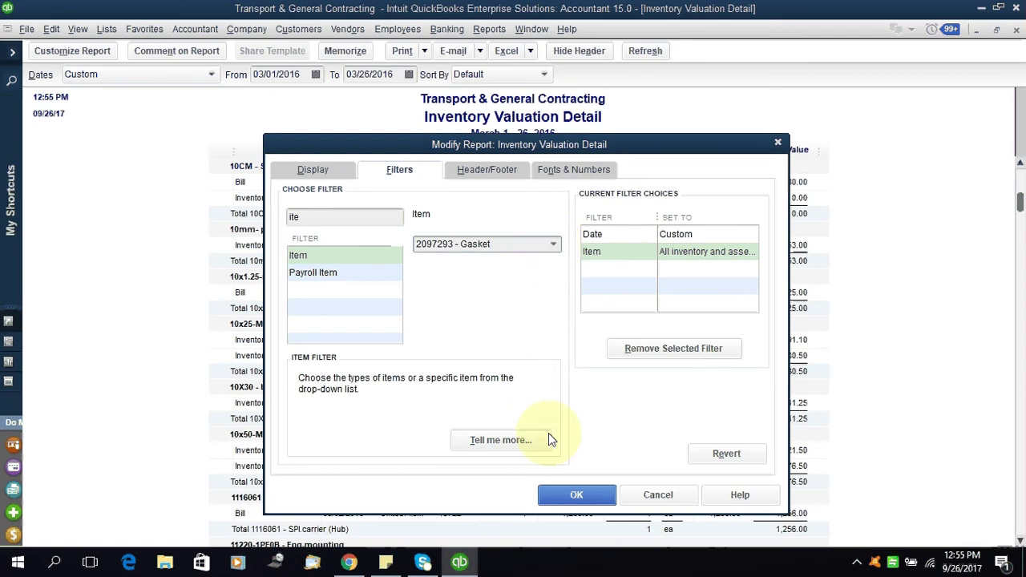
pyautogui.click(574, 497)
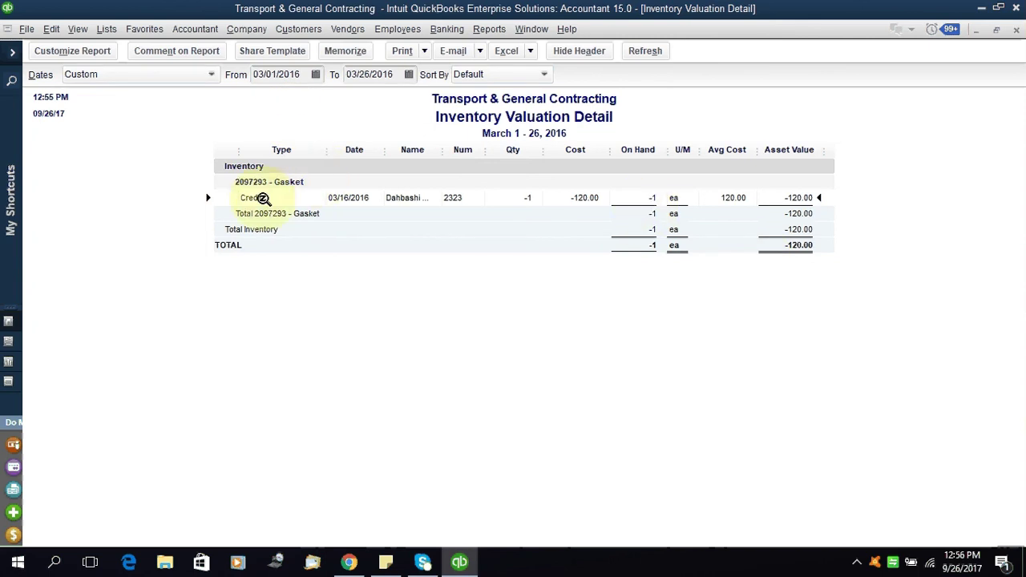
# Step: Move the report's start date to 01/01/2016 and reload the gasket entries for that period
pyautogui.click(264, 73)
pyautogui.press('BackSpace')
pyautogui.write('1')
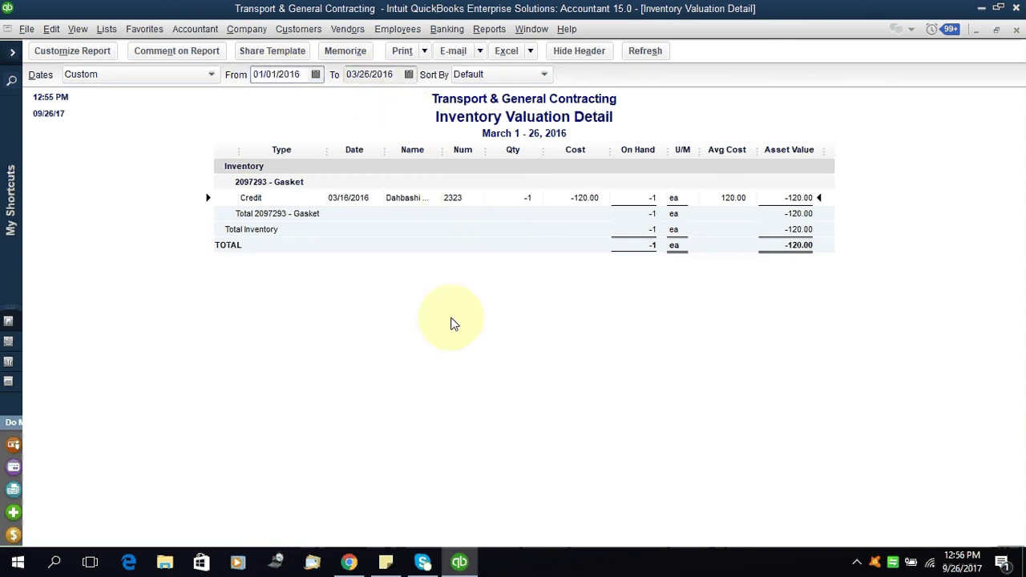
pyautogui.click(451, 324)
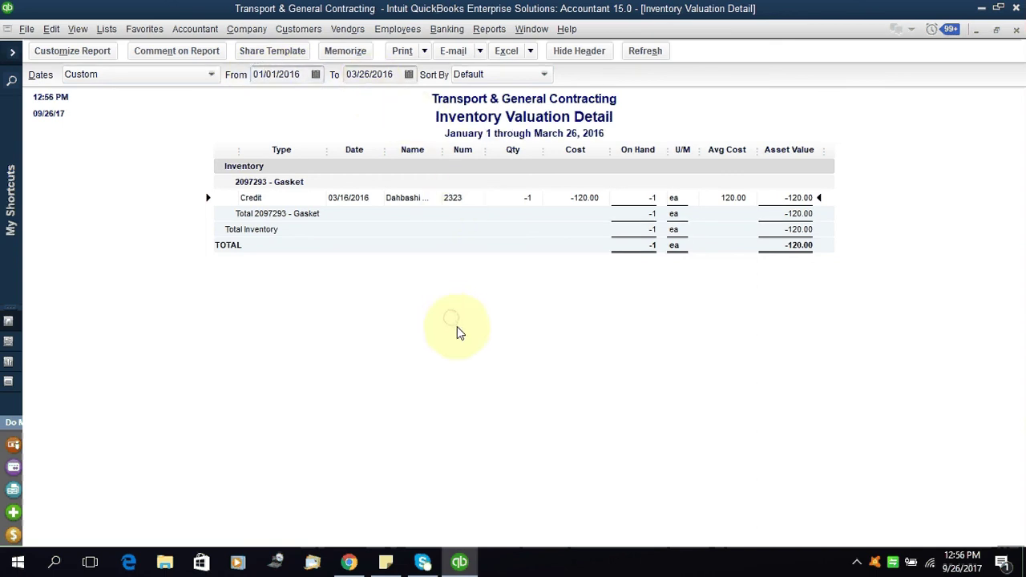
# Step: Set the report's start date to 01/01/2015 and reload it
pyautogui.click(299, 74)
pyautogui.press('BackSpace')
pyautogui.write('5')
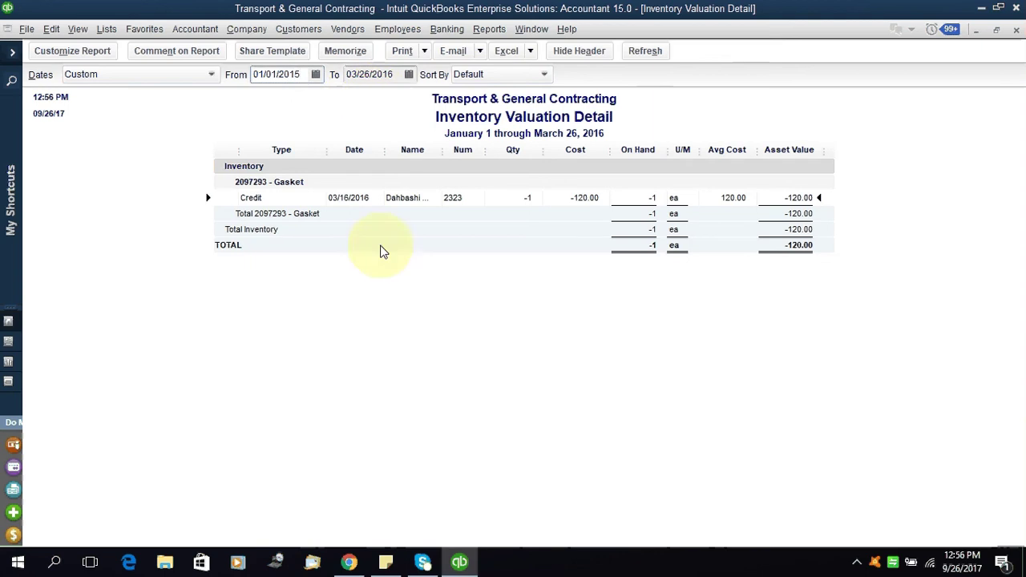
pyautogui.click(407, 292)
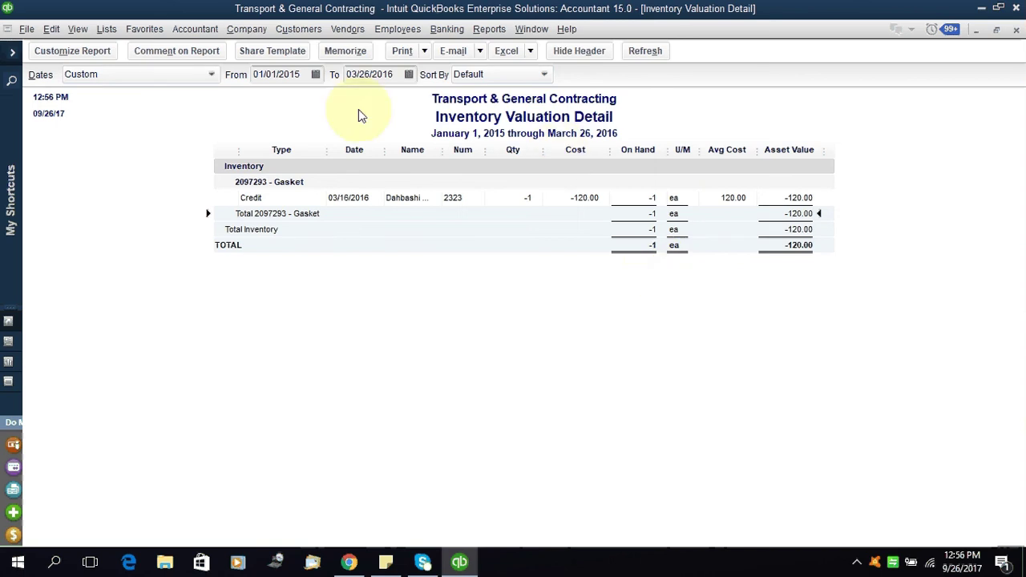
# Step: Extend the report further back with a start date of 01/01/2014 and reload it
pyautogui.click(308, 73)
pyautogui.press('BackSpace')
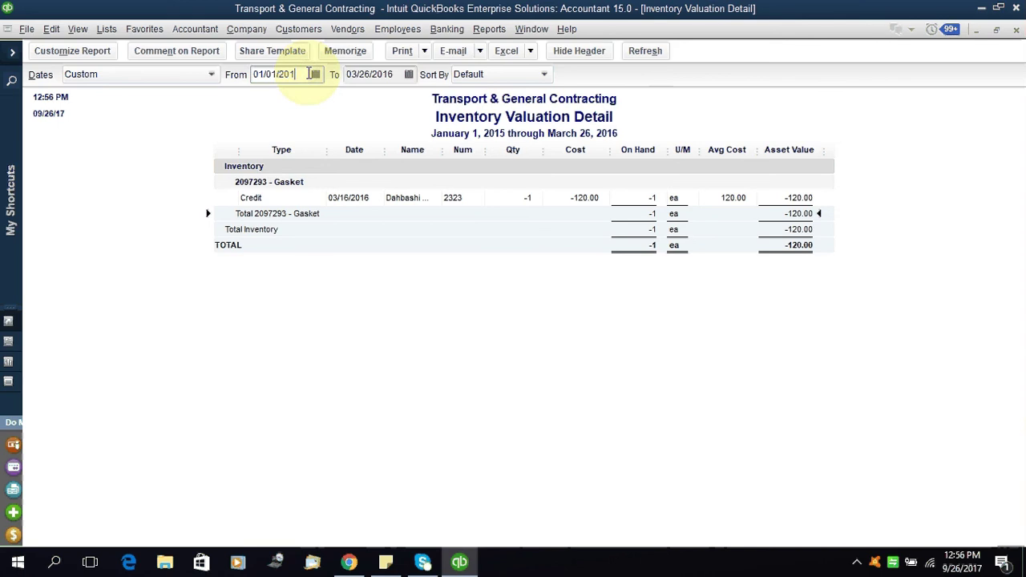
pyautogui.write('4')
pyautogui.press('Tab')
pyautogui.click(573, 397)
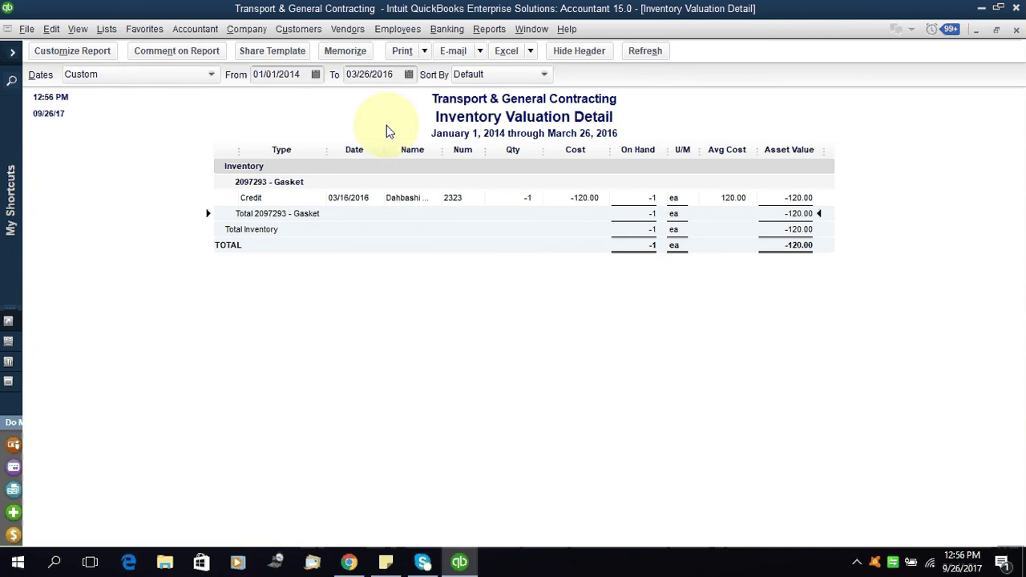
# Step: Set the report's end date to 11/26/2016 and reload the gasket entries
pyautogui.click(357, 74)
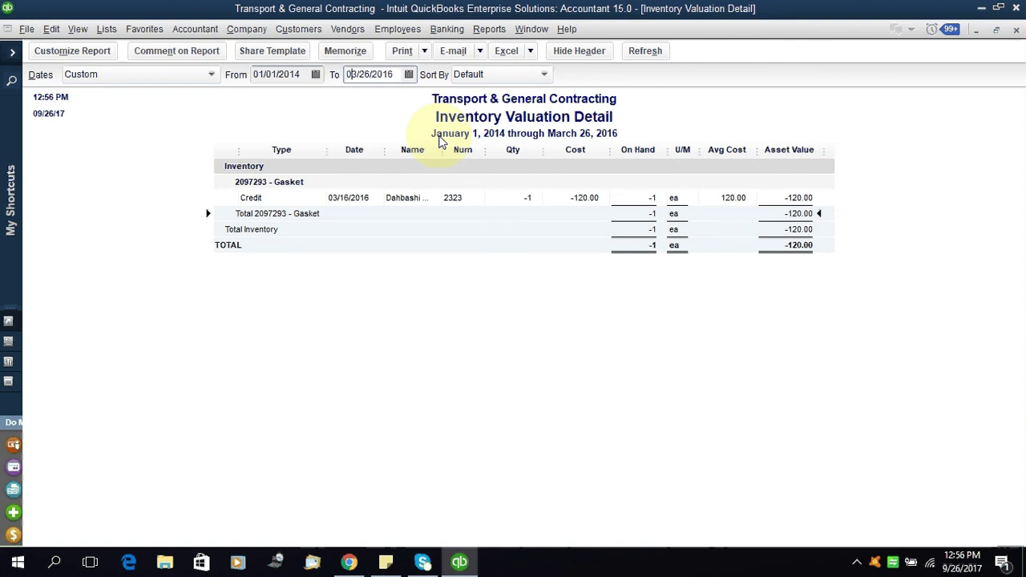
pyautogui.press('BackSpace')
pyautogui.press('BackSpace')
pyautogui.write('11')
pyautogui.click(490, 380)
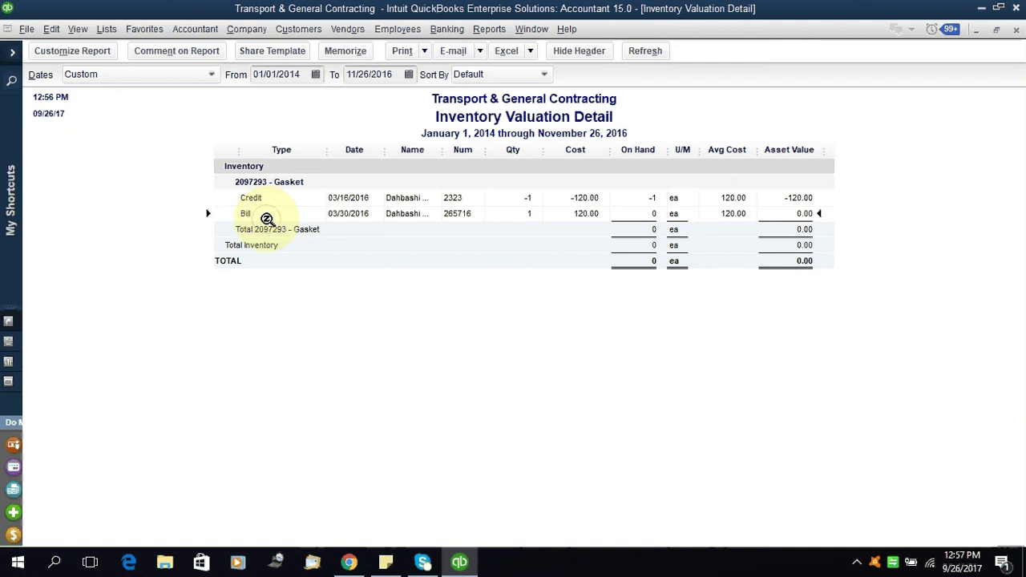
# Step: Open the Dahbashi Trading EST. gasket credit from the report, set its date to 03/31/2016 and save the change
pyautogui.click(347, 199)
pyautogui.doubleClick(358, 199)
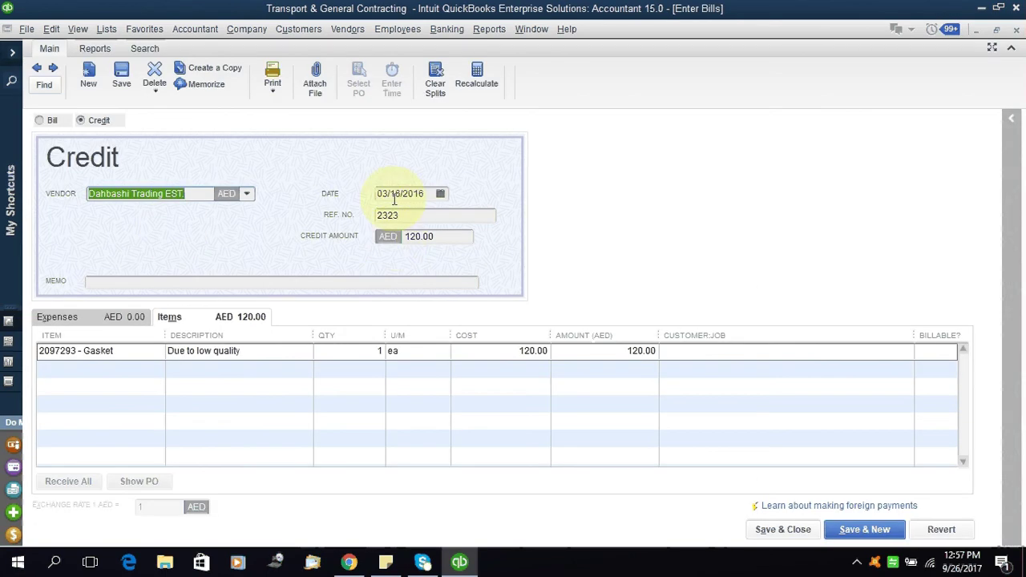
pyautogui.click(400, 199)
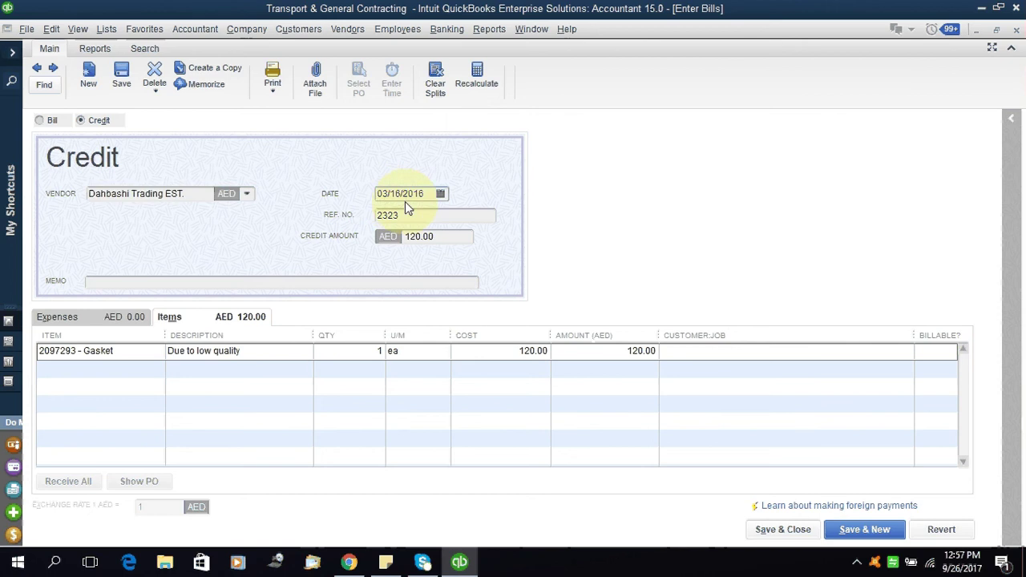
pyautogui.press('BackSpace')
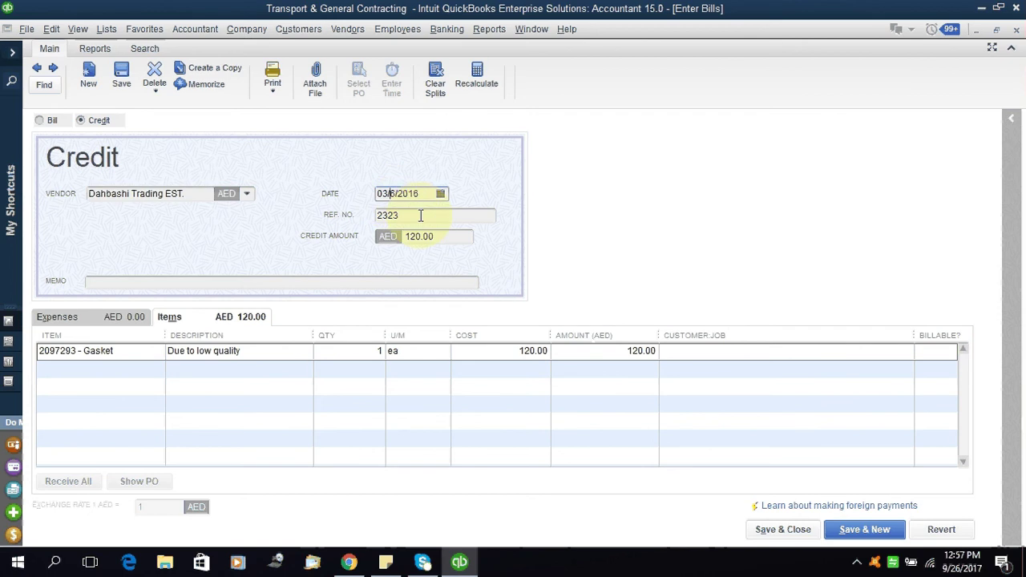
pyautogui.press('Delete')
pyautogui.write('31')
pyautogui.click(784, 530)
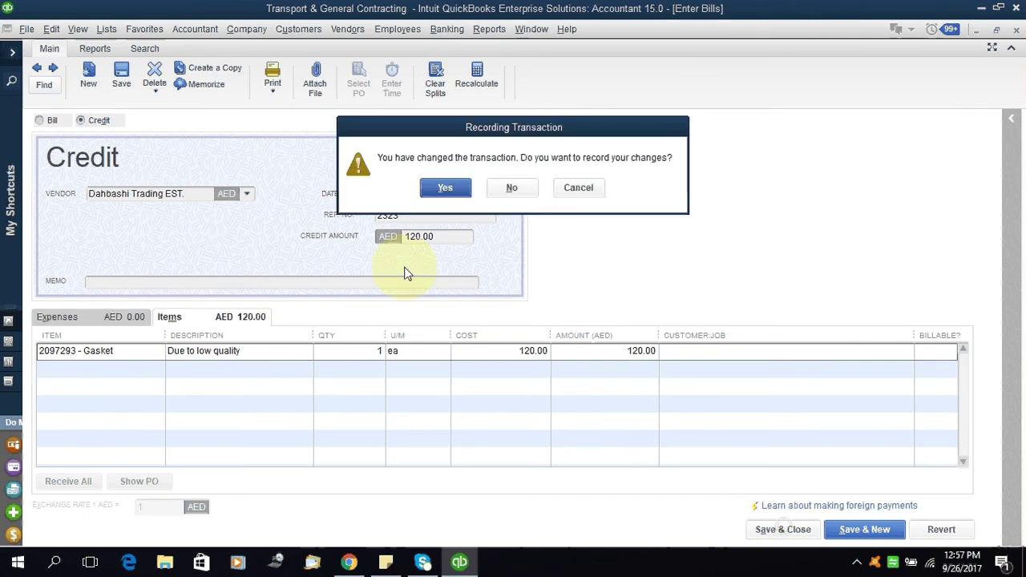
pyautogui.click(438, 189)
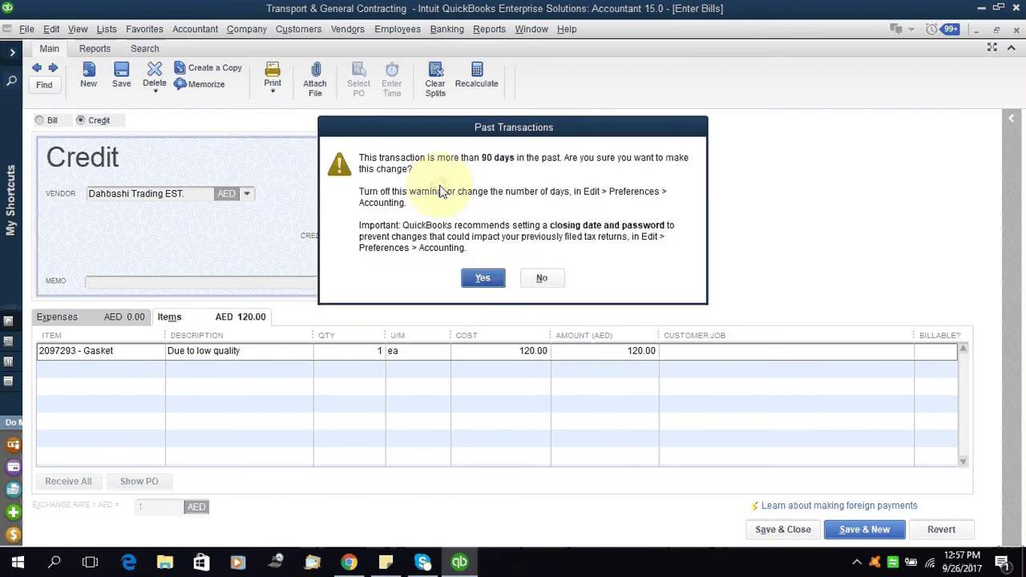
pyautogui.click(483, 278)
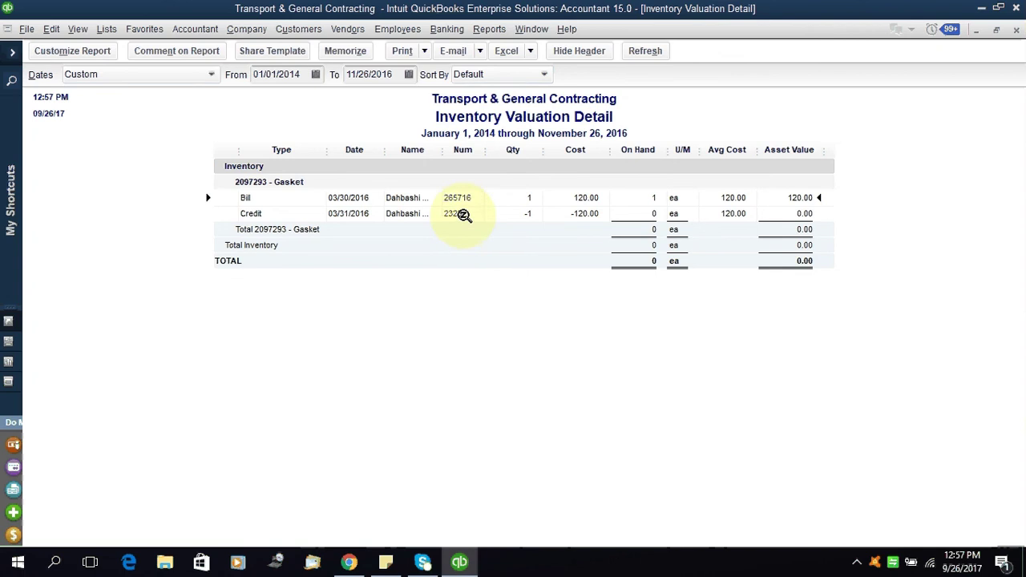
pyautogui.click(251, 215)
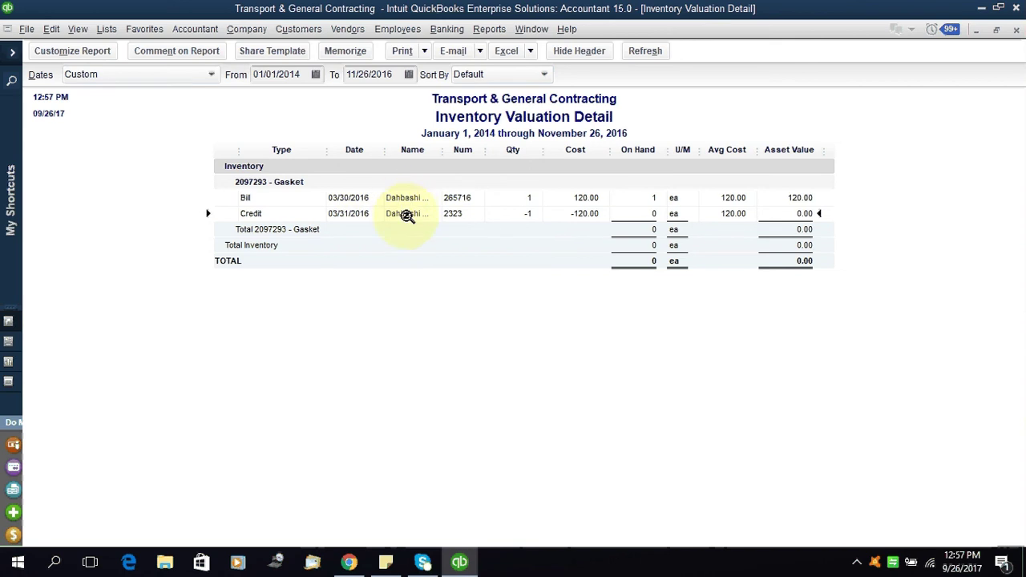
# Step: Open the Vendor Balance Detail report
pyautogui.click(503, 30)
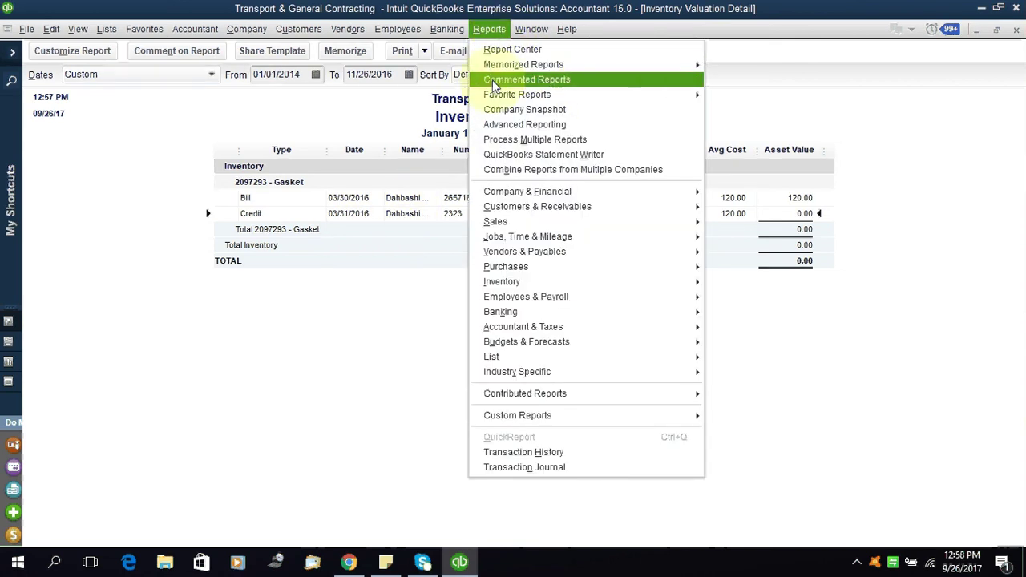
pyautogui.moveTo(662, 252)
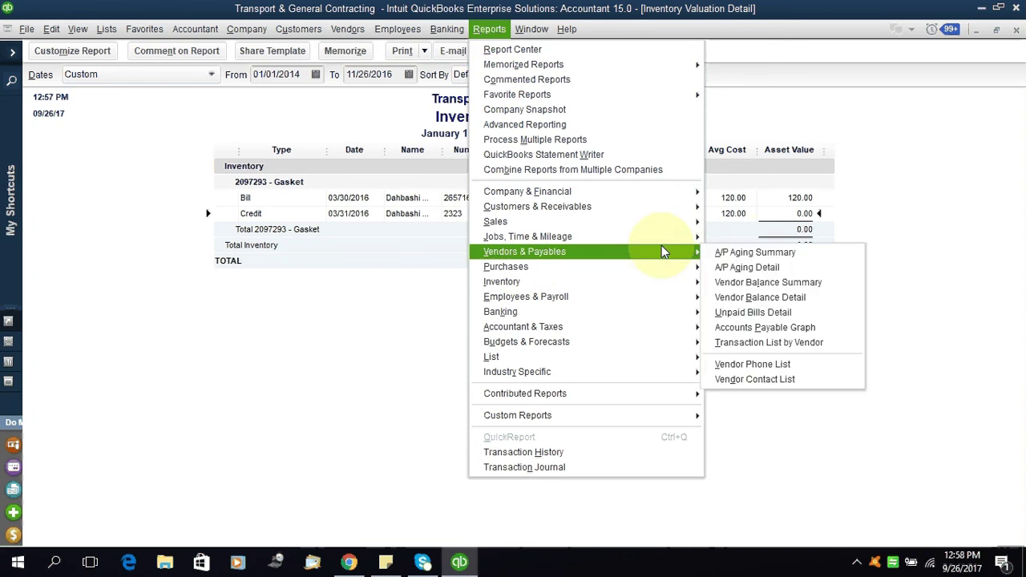
pyautogui.click(789, 297)
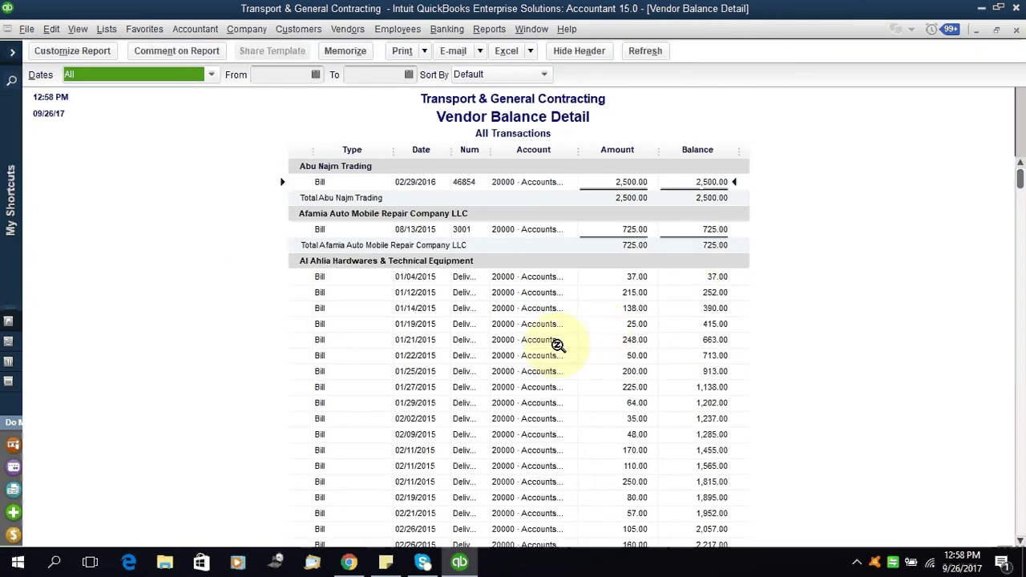
# Step: Customize the Vendor Balance Detail report with a Name filter limited to Dahbashi Trading EST
pyautogui.scroll(-20, 465, 285)
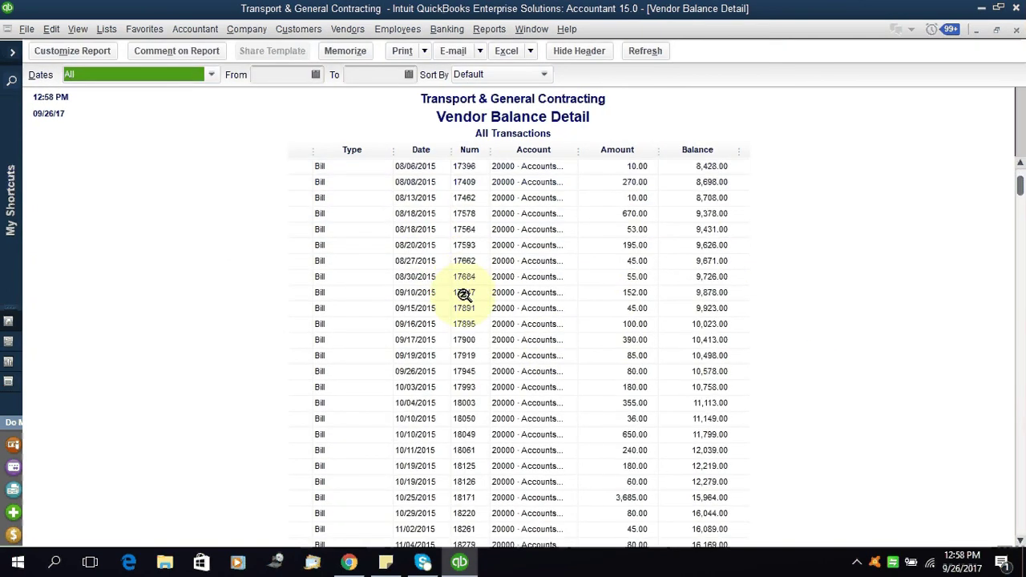
pyautogui.scroll(20, 463, 293)
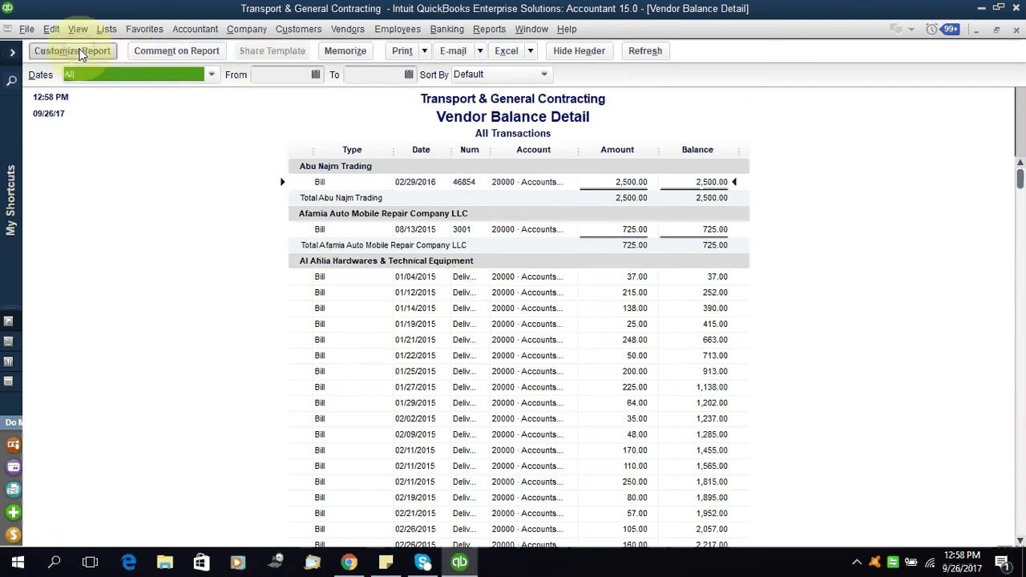
pyautogui.click(80, 53)
pyautogui.click(384, 173)
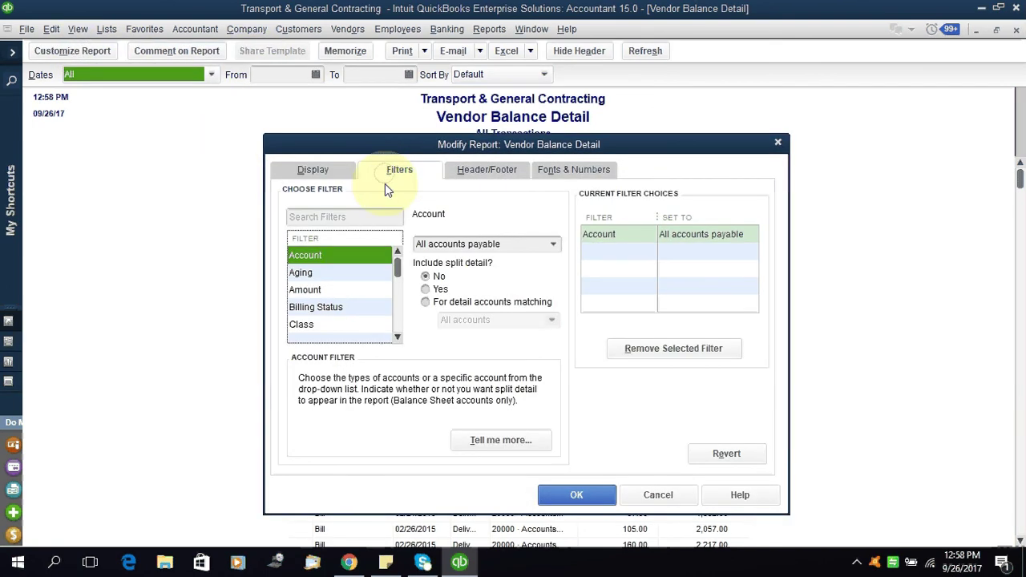
pyautogui.click(339, 218)
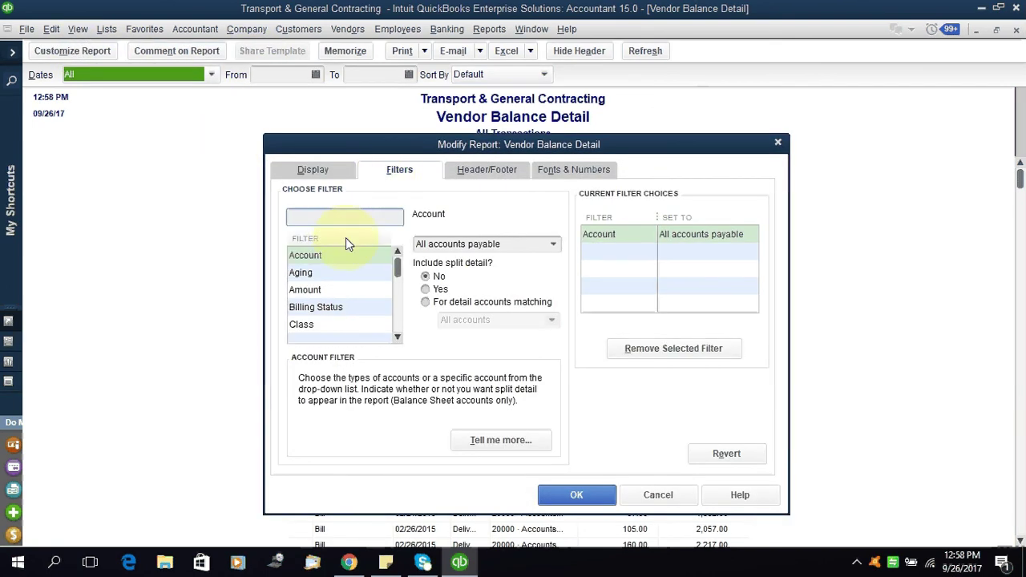
pyautogui.write('name')
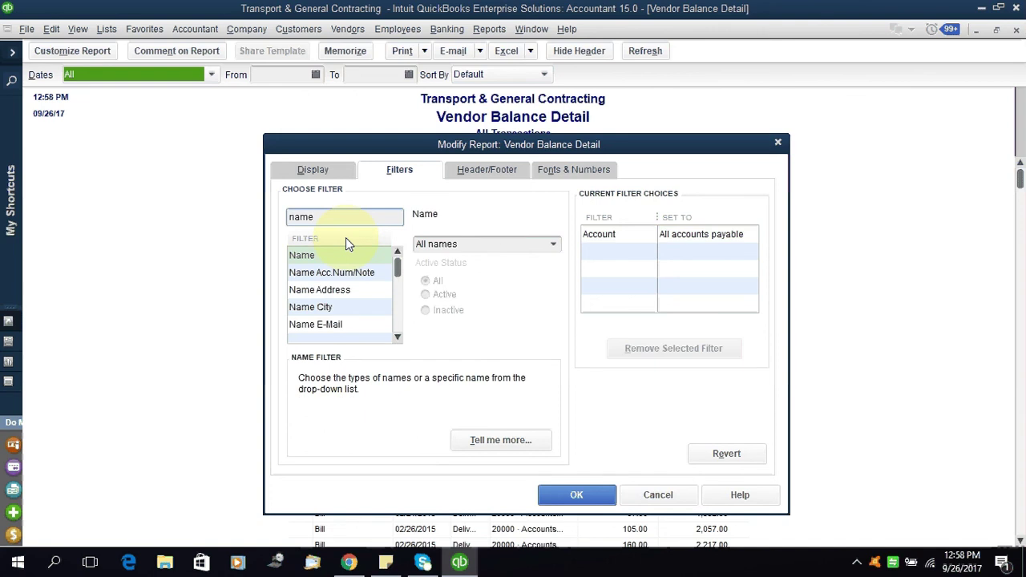
pyautogui.click(345, 255)
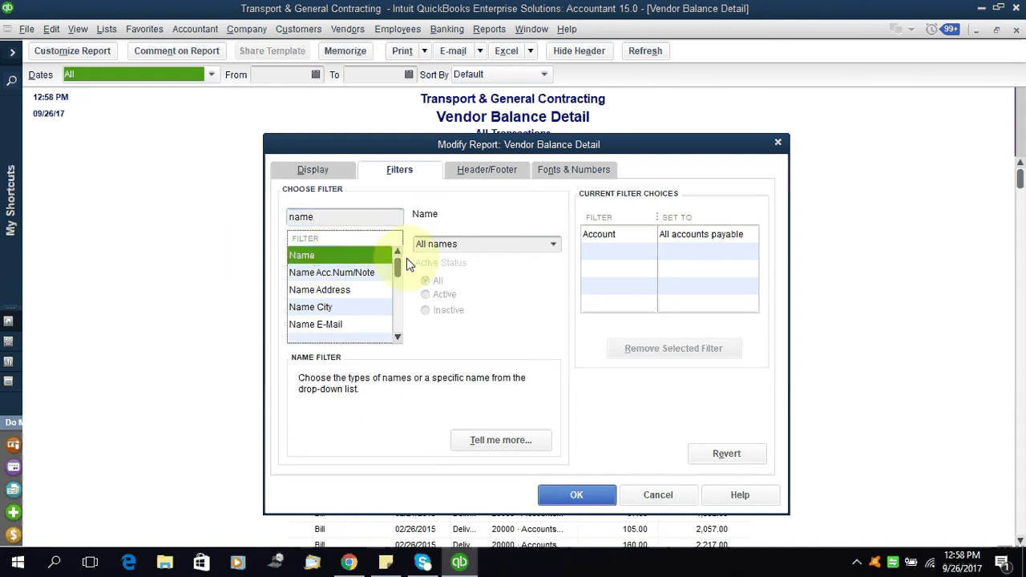
pyautogui.click(470, 243)
pyautogui.write('Dahbashi Trading EST')
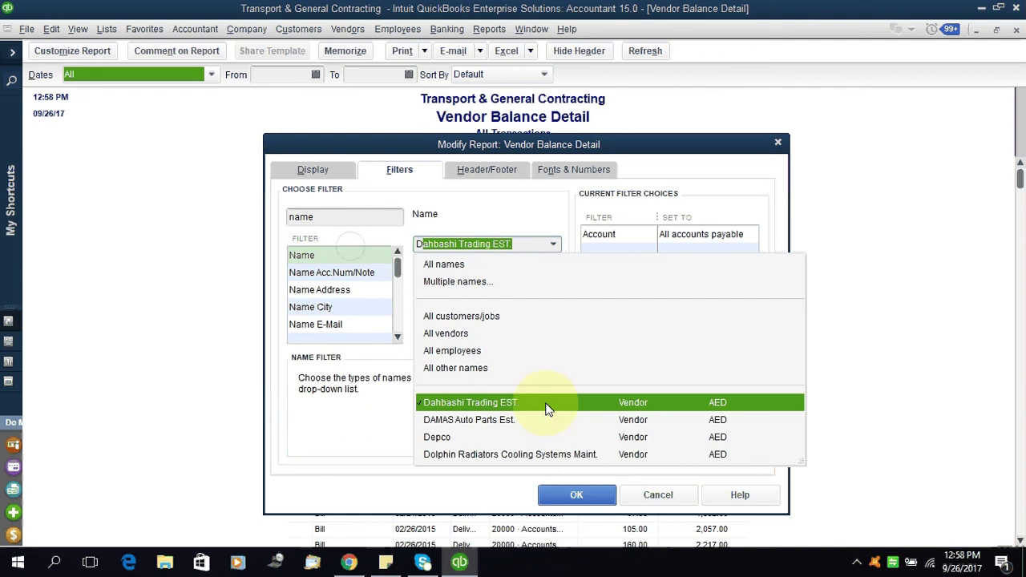
pyautogui.click(493, 402)
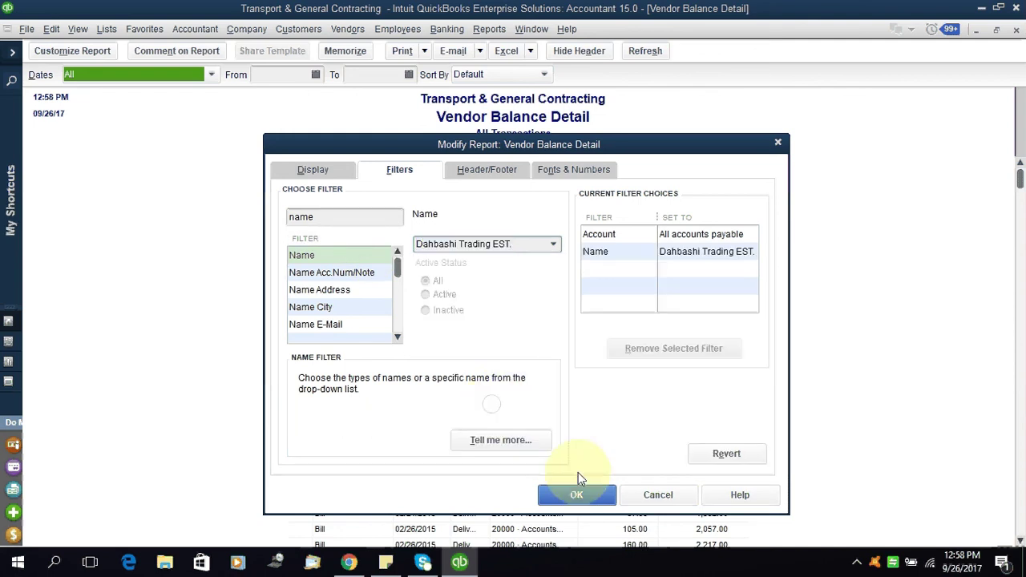
pyautogui.click(589, 493)
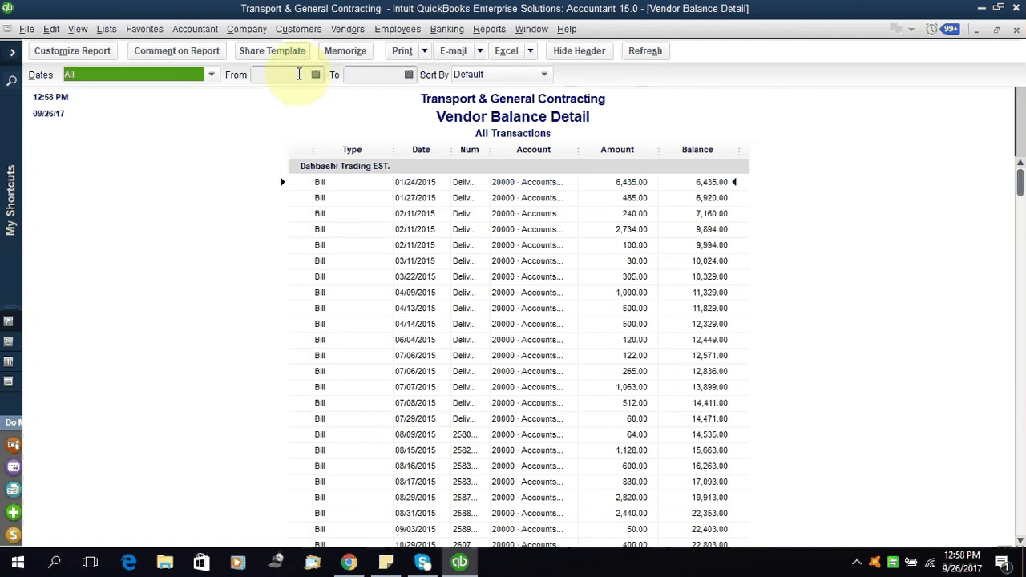
# Step: Set the start date of the filtered vendor balance report to 03/25/2016
pyautogui.click(273, 75)
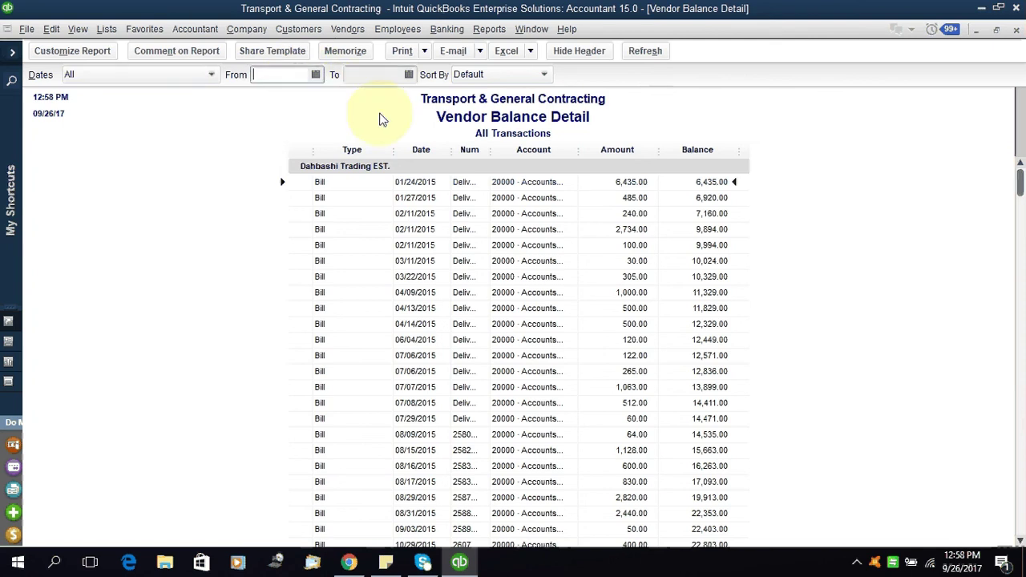
pyautogui.write('3')
pyautogui.press('BackSpace')
pyautogui.write('03/25/2016')
pyautogui.press('Tab')
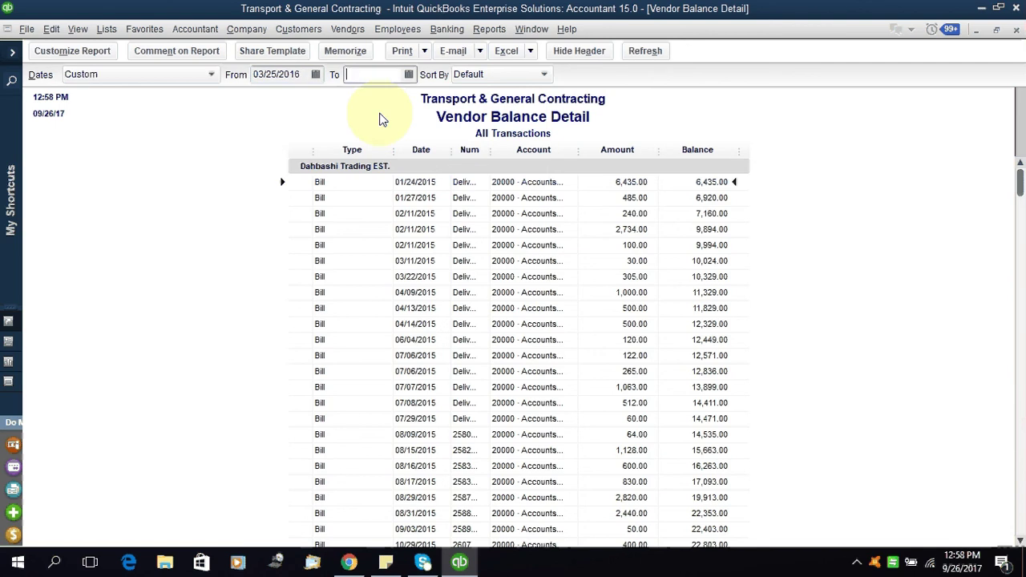
# Step: Set the vendor balance report's end date to 03/31/2016, reload it and select the credit entry
pyautogui.write('3/')
pyautogui.press('BackSpace')
pyautogui.press('BackSpace')
pyautogui.write('03/31/2016')
pyautogui.click(183, 365)
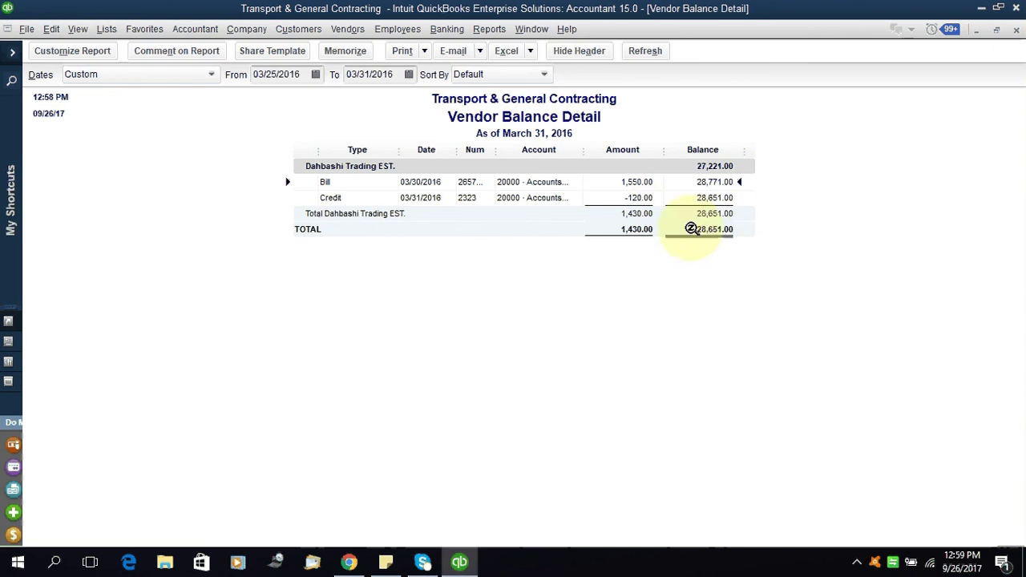
pyautogui.click(597, 199)
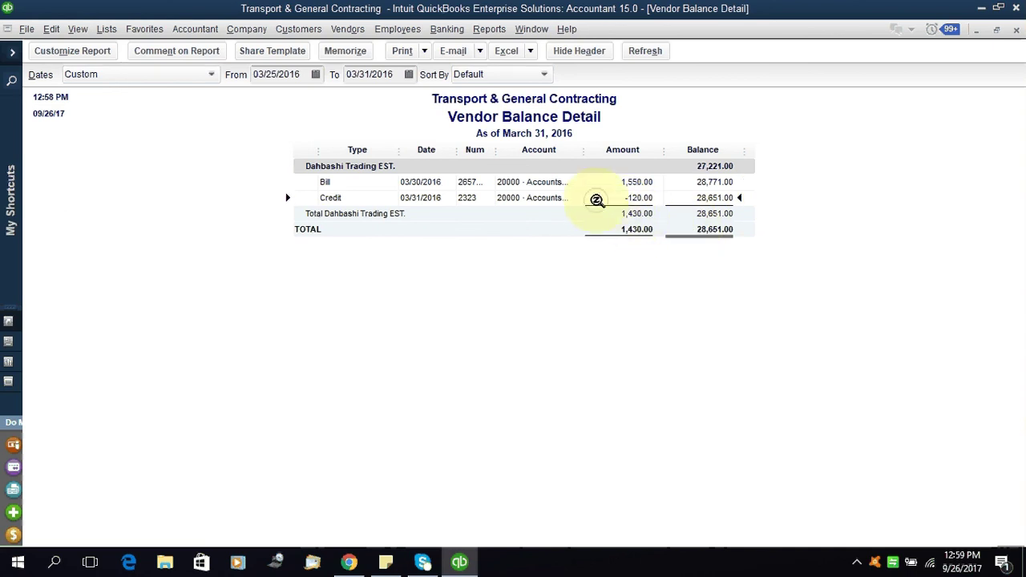